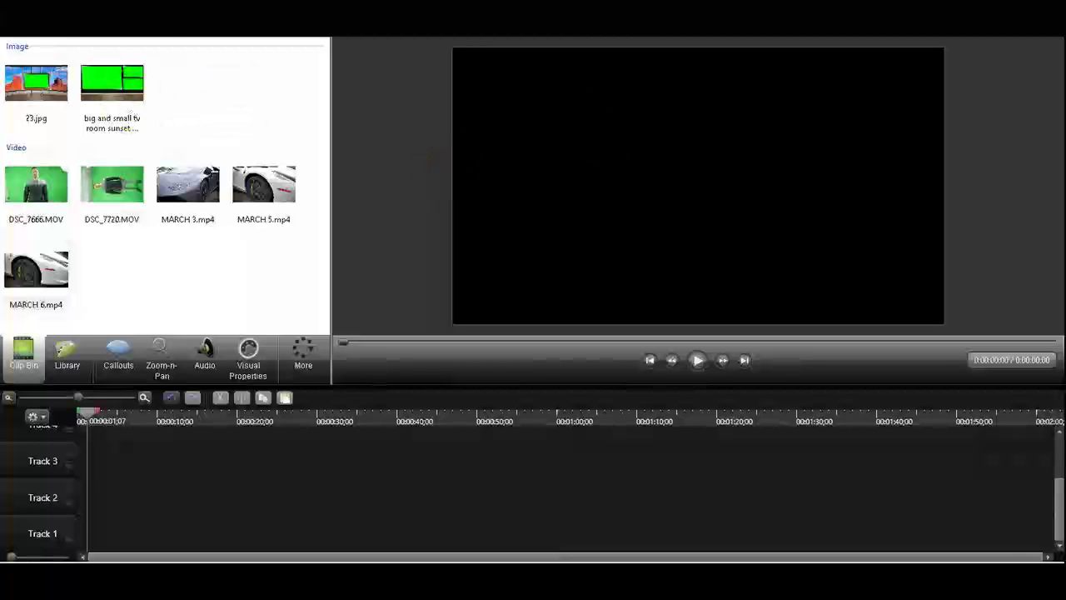
Start a media import to bring the MARCH car clips into the project
{"action": "left_click", "coordinate": [18, 30]}
{"action": "left_click", "coordinate": [105, 195]}
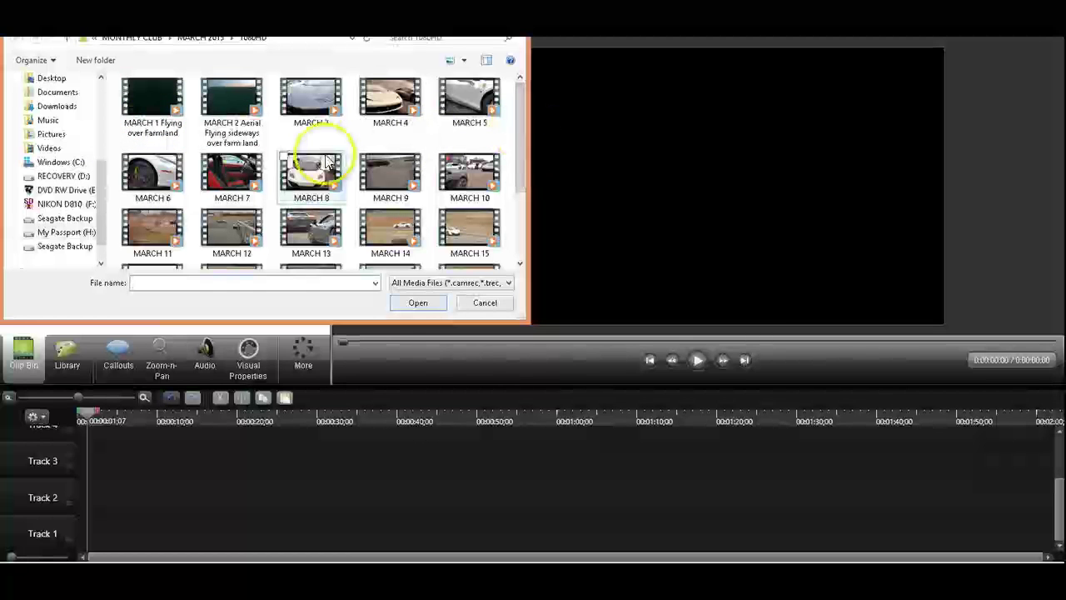
{"action": "scroll", "coordinate": [100, 205], "scroll_direction": "down", "scroll_amount": 1}
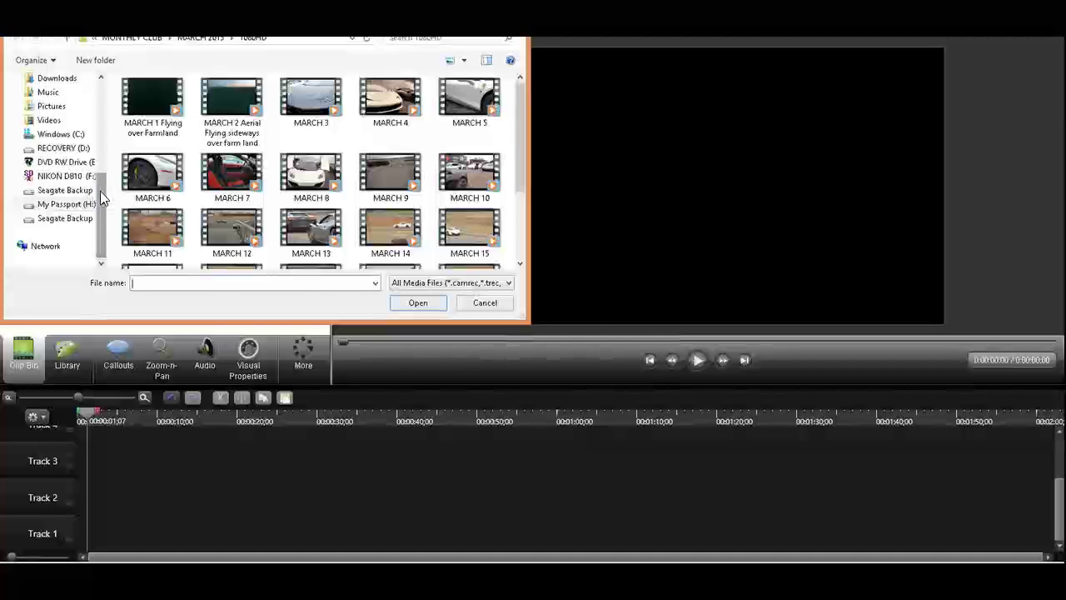
{"action": "left_click", "coordinate": [98, 203]}
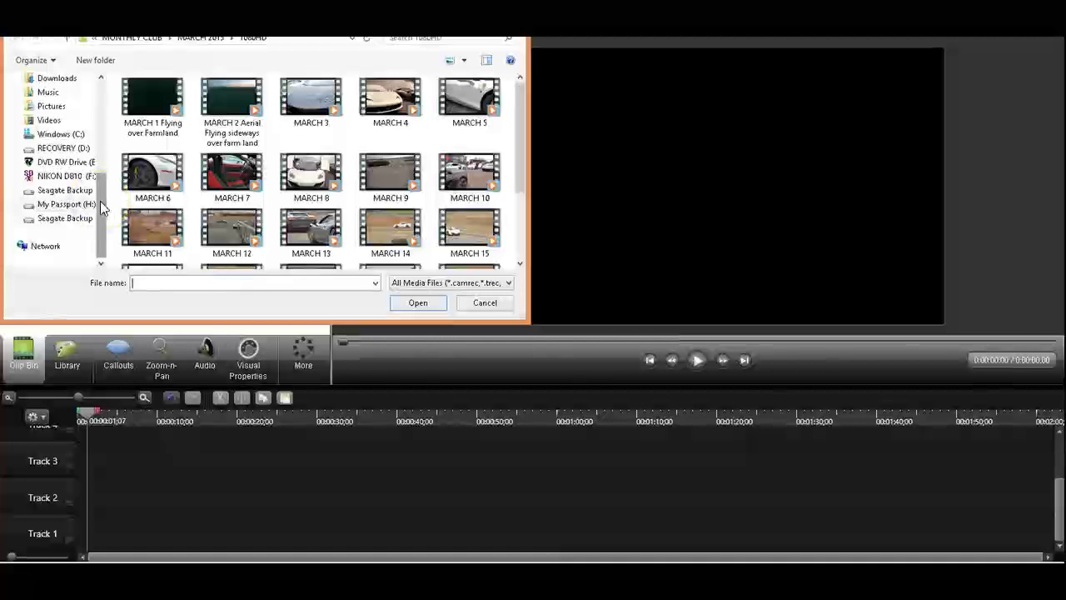
{"action": "left_click", "coordinate": [307, 248]}
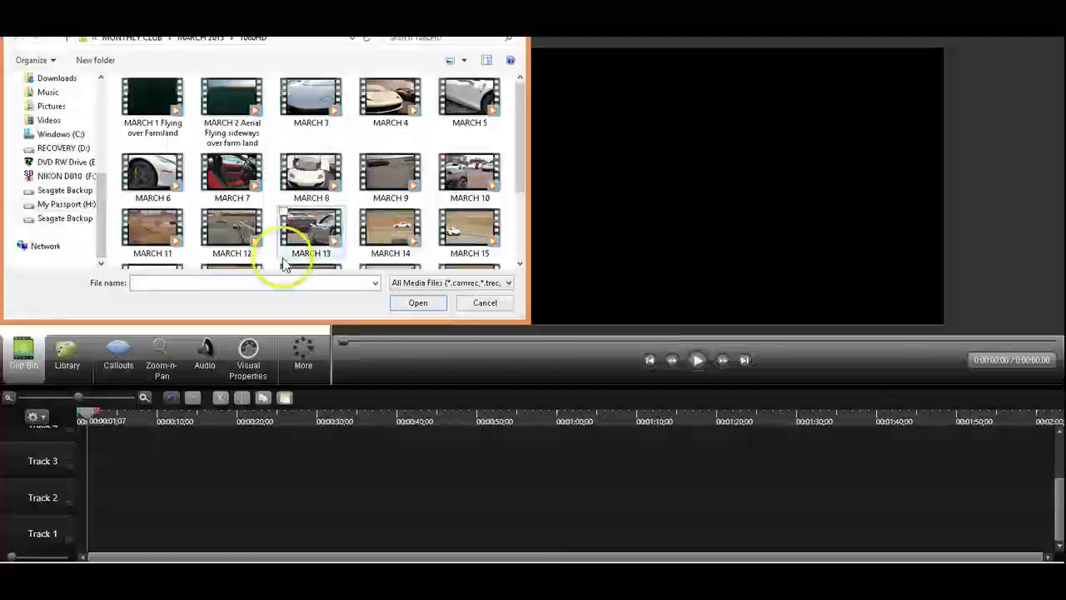
{"action": "left_click", "coordinate": [486, 304]}
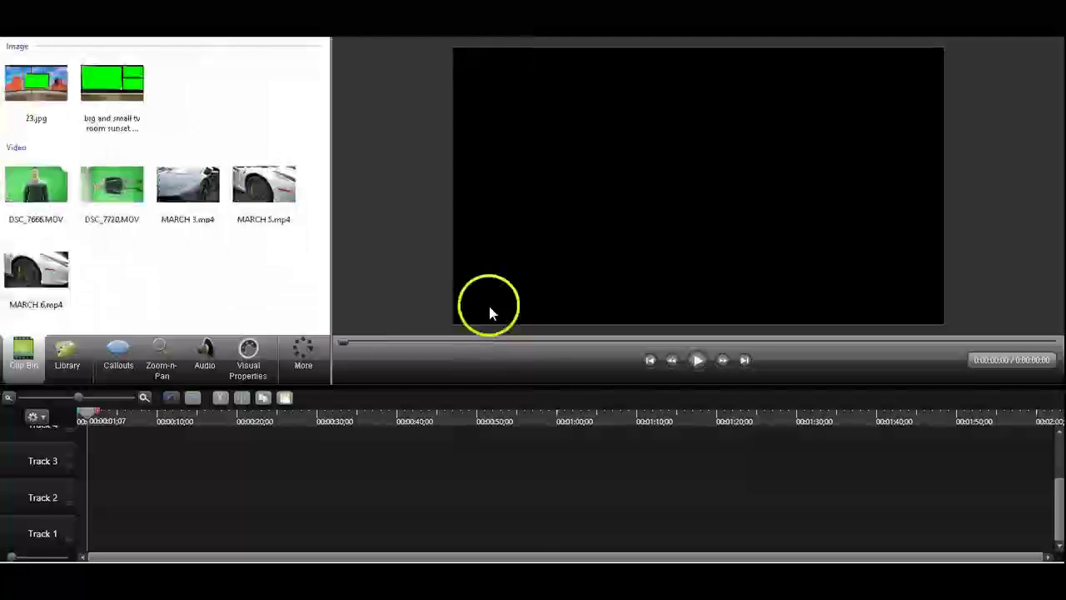
Place the DSC_7720.MOV presenter clip on the timeline and move it up to Track 5
{"action": "left_click", "coordinate": [107, 180]}
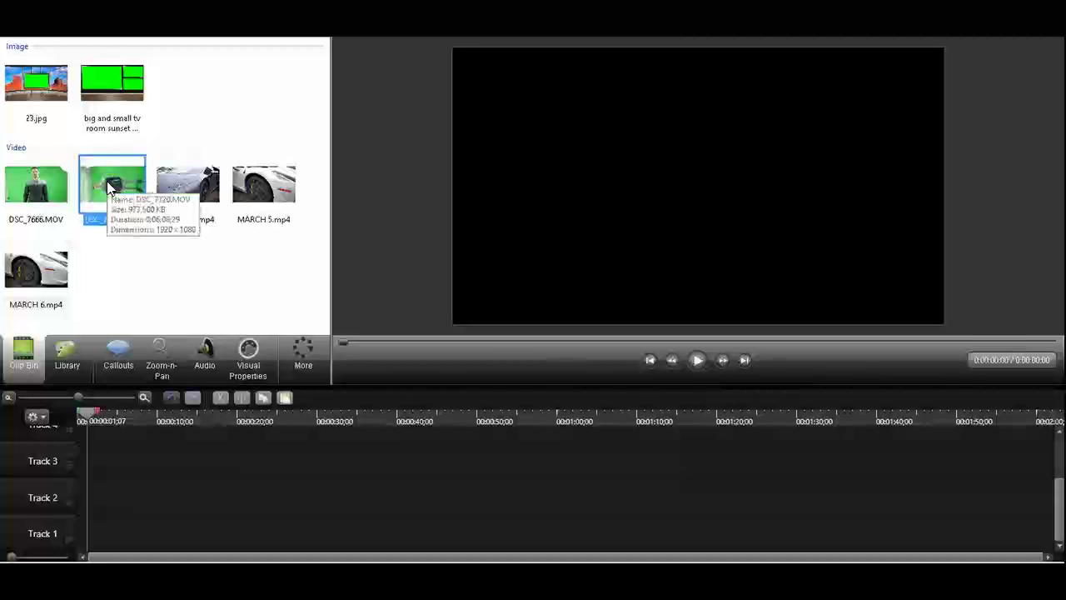
{"action": "left_click", "coordinate": [101, 176]}
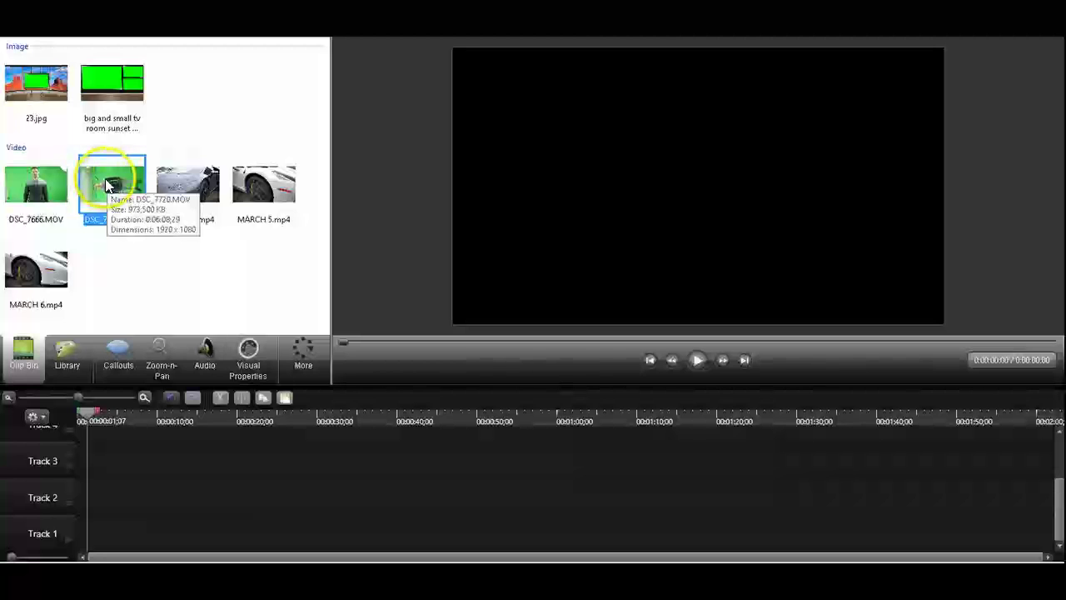
{"action": "left_click_drag", "start_coordinate": [108, 179], "coordinate": [142, 456]}
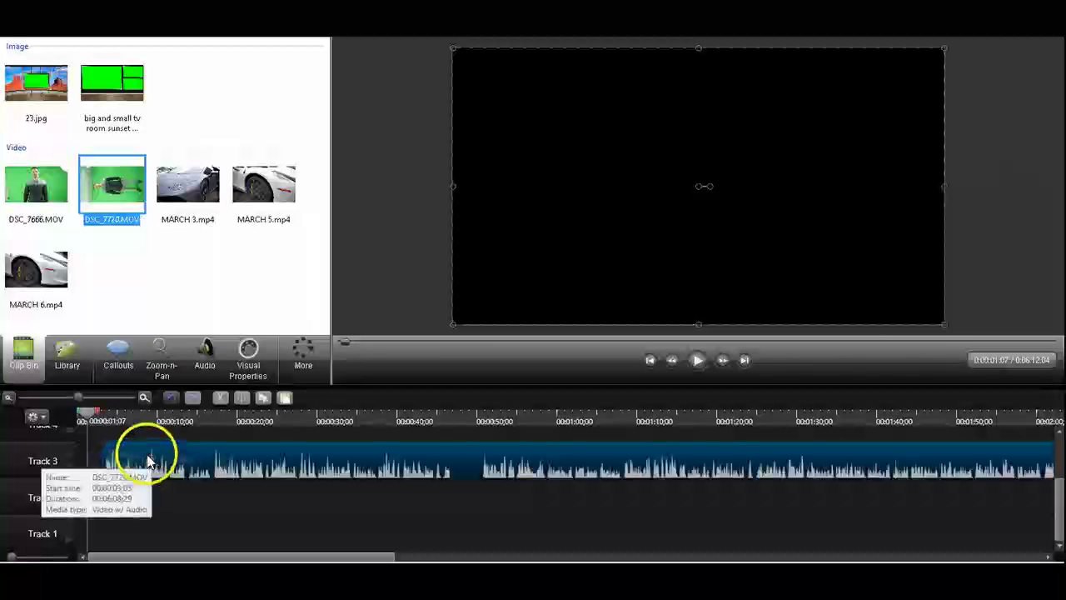
{"action": "left_click_drag", "start_coordinate": [136, 464], "coordinate": [130, 433]}
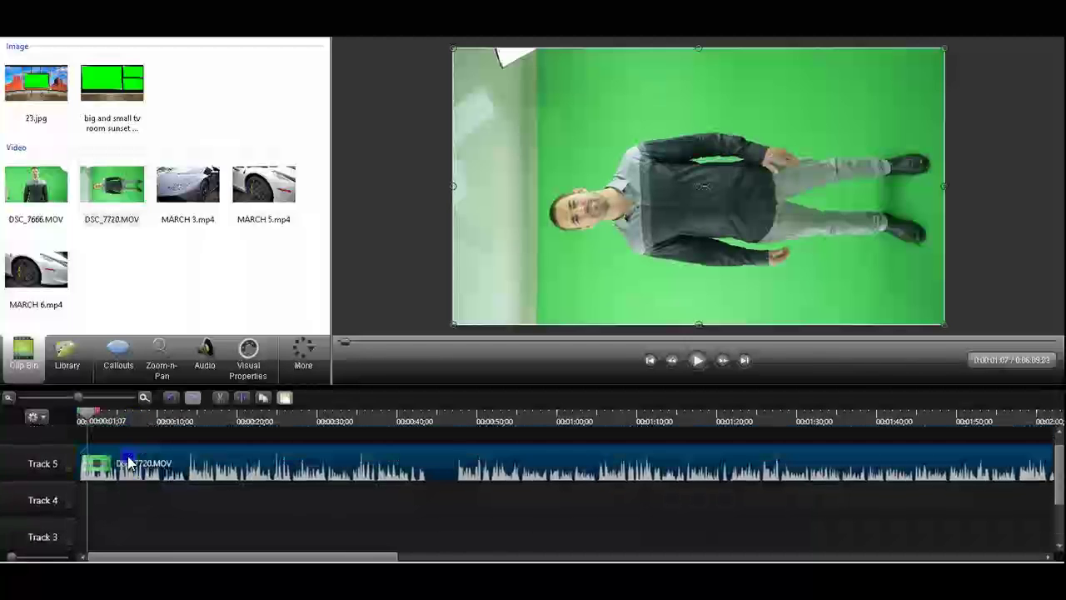
{"action": "left_click", "coordinate": [224, 472]}
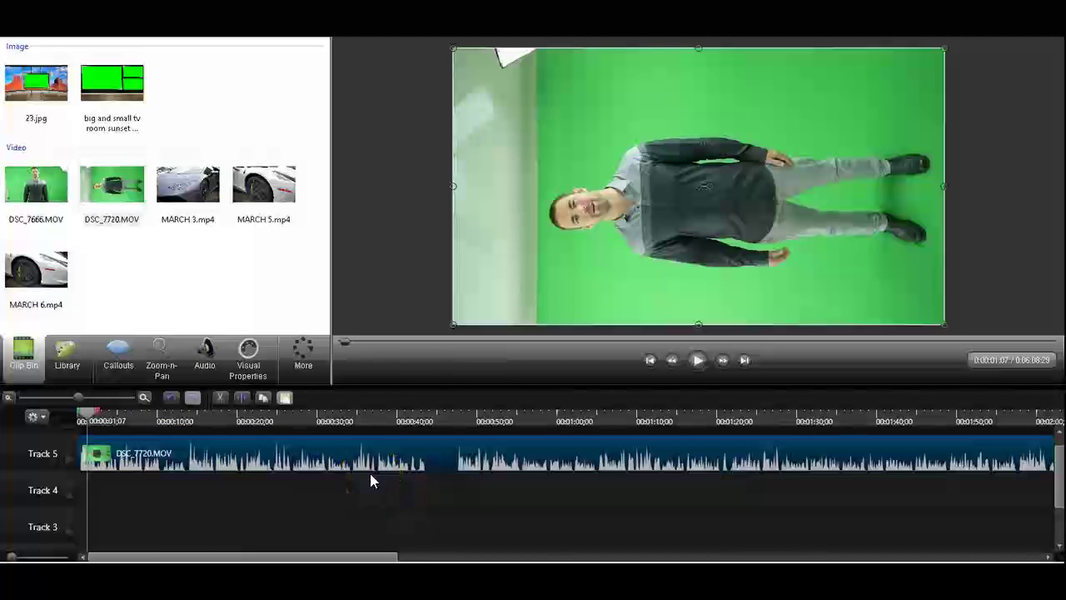
{"action": "left_click", "coordinate": [701, 264]}
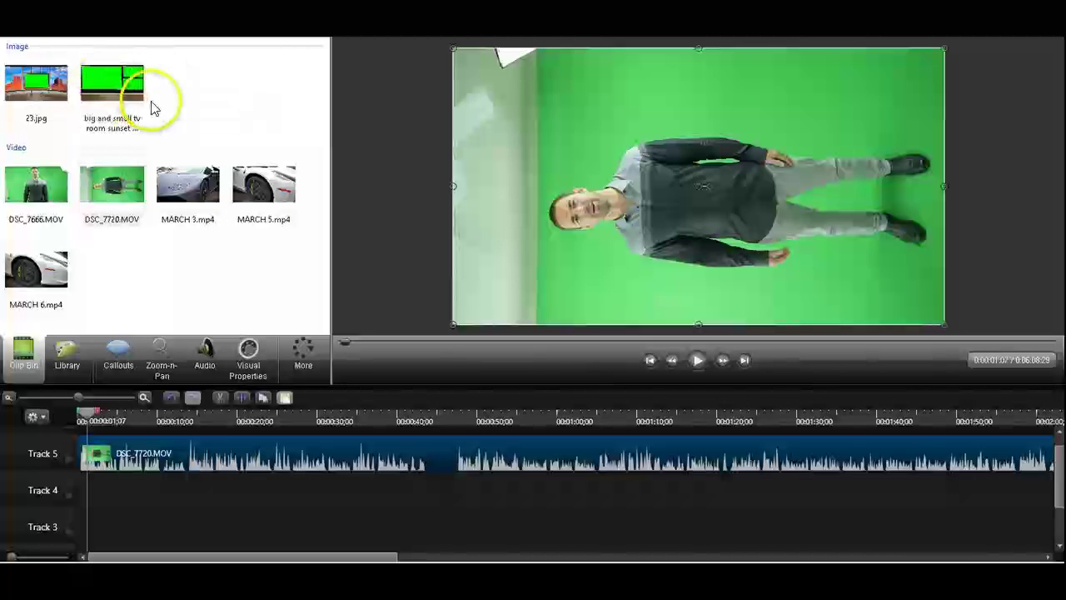
Put 'big and small tv room sunset black.jpg' on Track 4 and stretch it to about a minute
{"action": "left_click", "coordinate": [116, 88]}
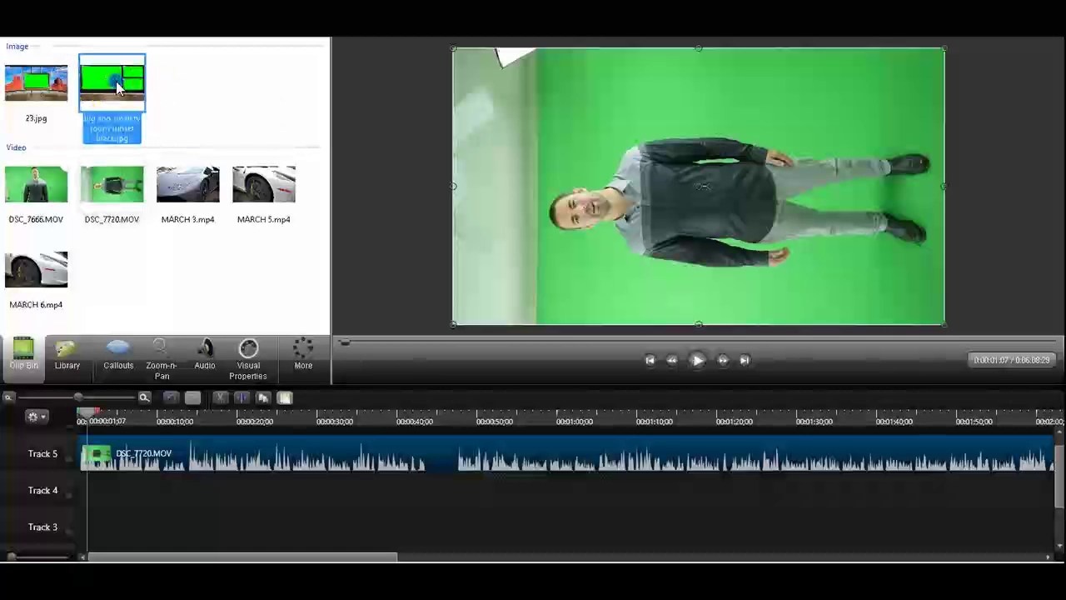
{"action": "left_click_drag", "start_coordinate": [116, 87], "coordinate": [89, 492]}
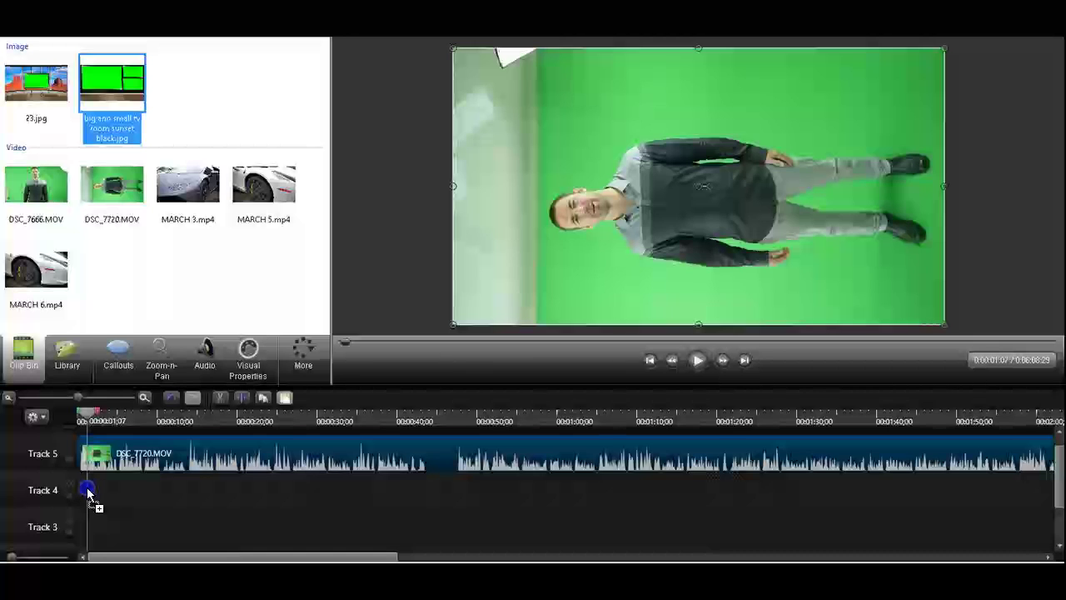
{"action": "left_click_drag", "start_coordinate": [90, 493], "coordinate": [90, 491]}
{"action": "left_click", "coordinate": [100, 488]}
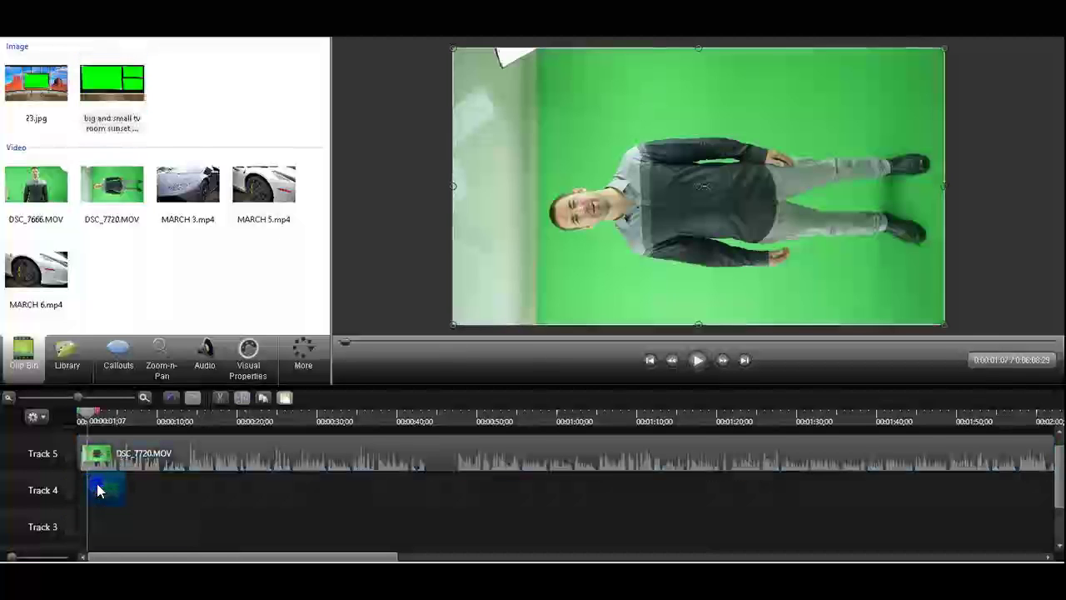
{"action": "left_click_drag", "start_coordinate": [120, 483], "coordinate": [607, 497]}
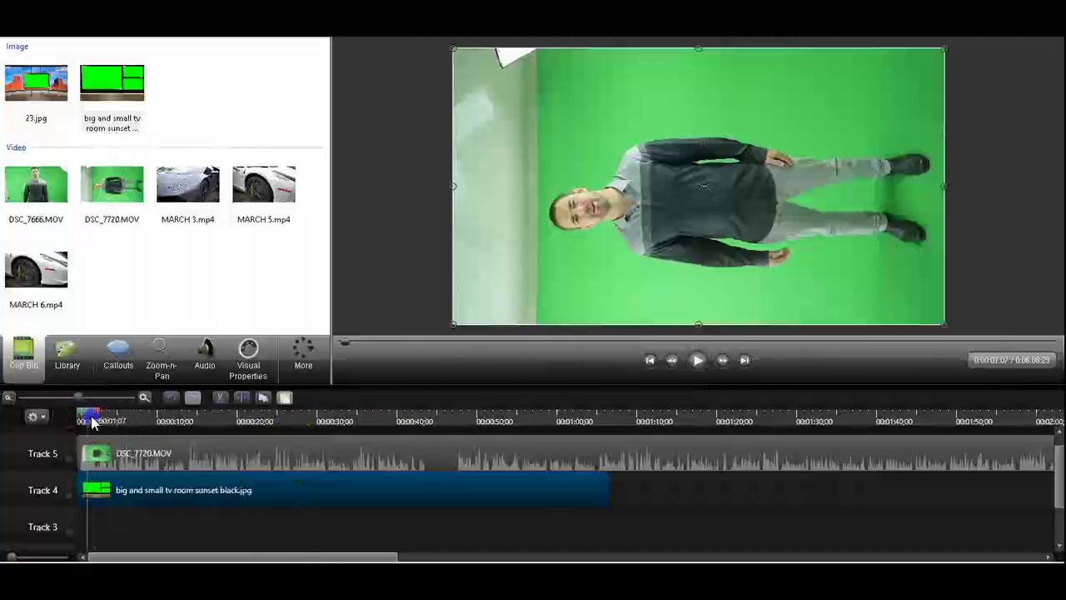
Scrub the timeline, clear a marked range and return the playhead to the start
{"action": "left_click_drag", "start_coordinate": [93, 422], "coordinate": [238, 419]}
{"action": "left_click_drag", "start_coordinate": [134, 454], "coordinate": [145, 489]}
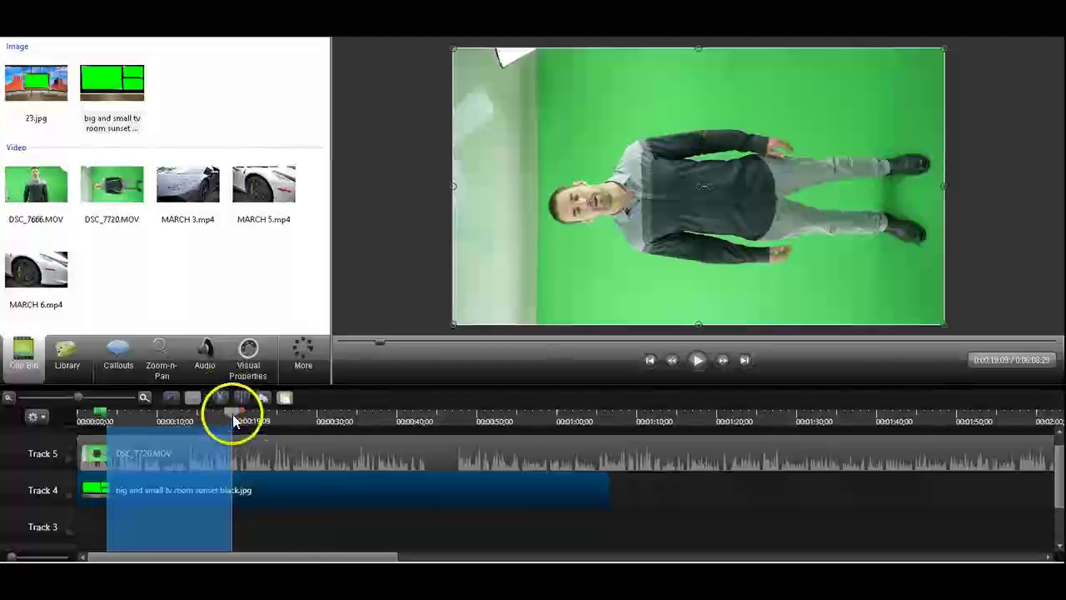
{"action": "left_click", "coordinate": [110, 413]}
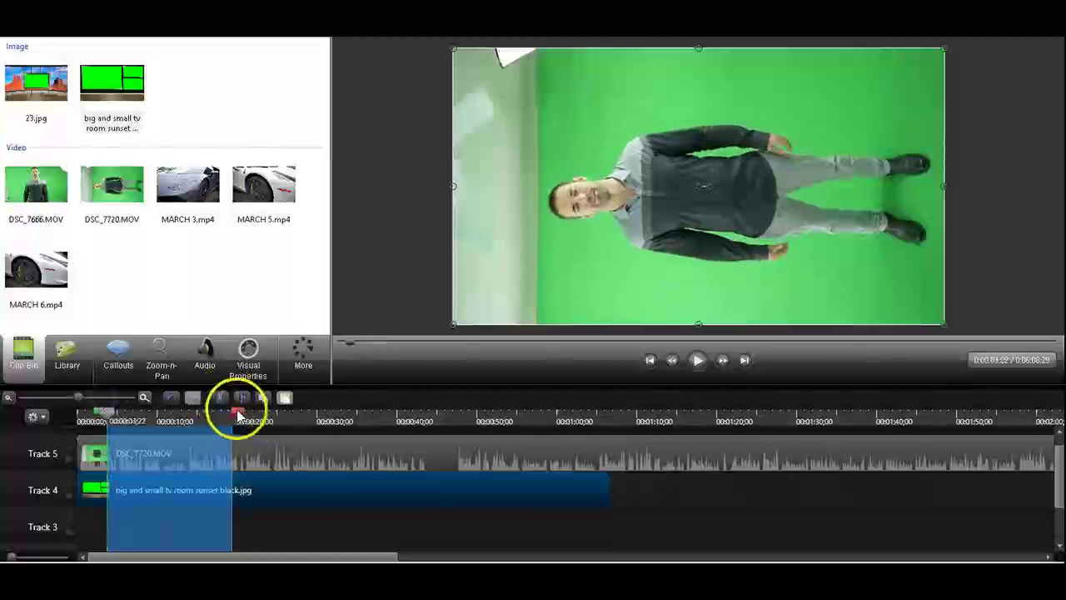
{"action": "left_click_drag", "start_coordinate": [239, 415], "coordinate": [107, 414]}
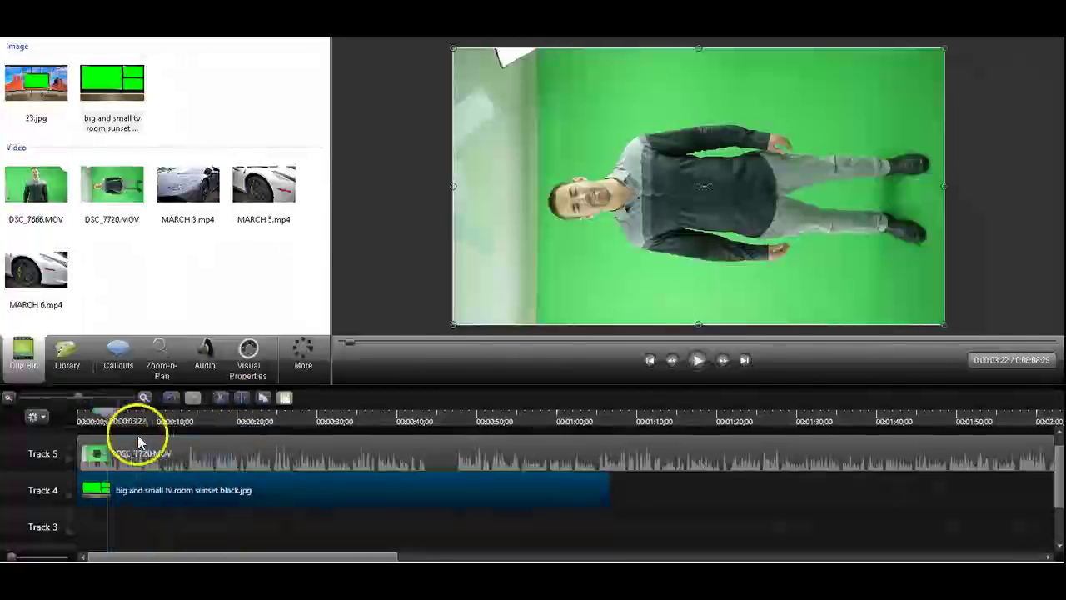
{"action": "left_click", "coordinate": [86, 417]}
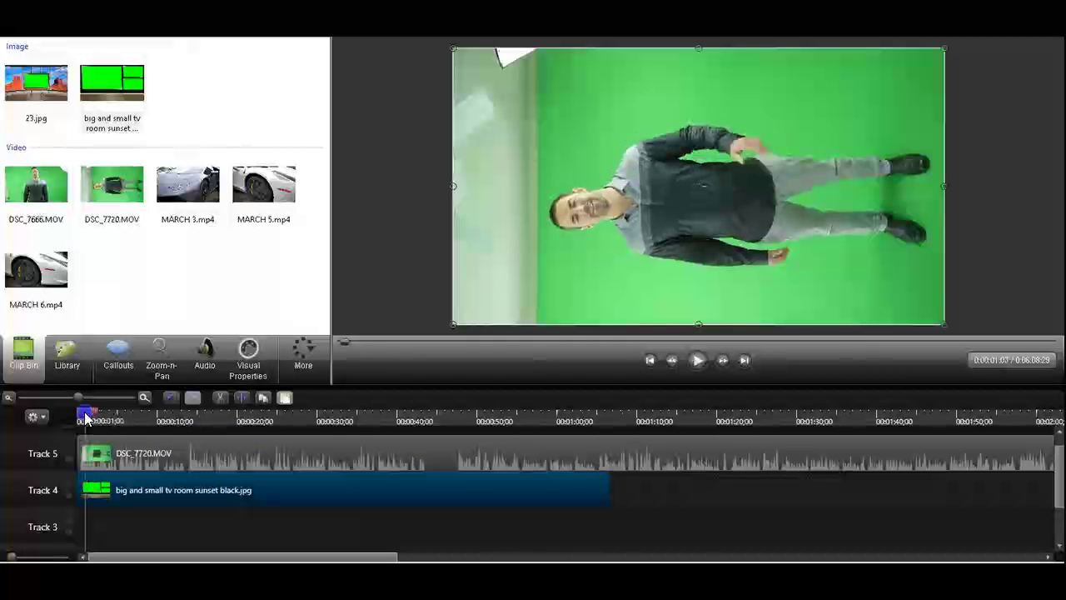
{"action": "left_click_drag", "start_coordinate": [85, 417], "coordinate": [92, 417]}
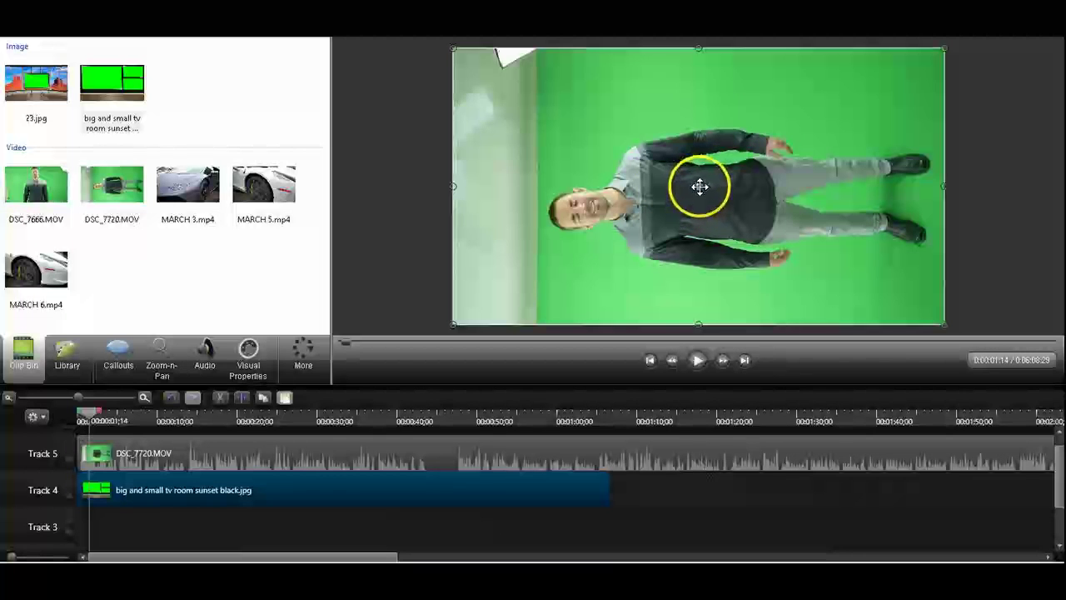
Rotate the DSC_7720.MOV presenter upright and shift it toward the right of the frame
{"action": "mouse_move", "coordinate": [699, 187]}
{"action": "left_mouse_down"}
{"action": "mouse_move", "coordinate": [688, 174]}
{"action": "mouse_move", "coordinate": [700, 179]}
{"action": "left_mouse_up"}
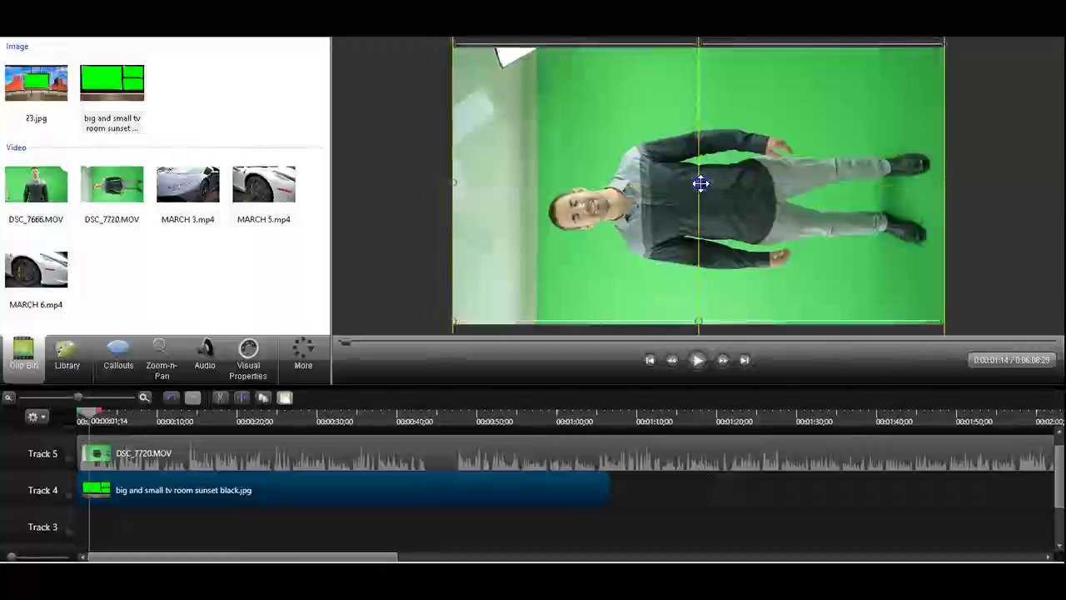
{"action": "left_click_drag", "start_coordinate": [700, 183], "coordinate": [702, 184]}
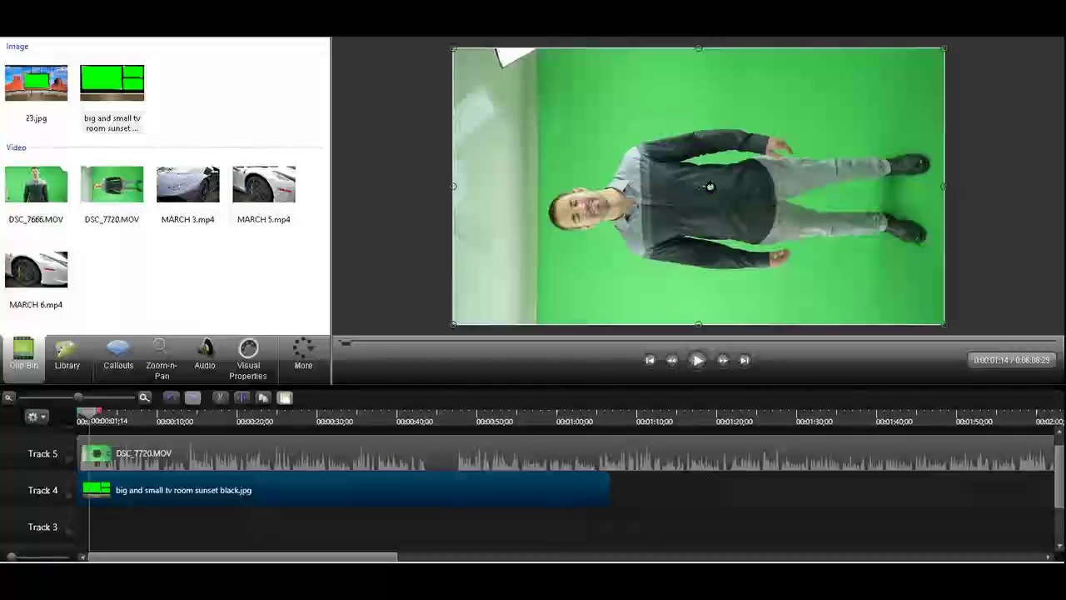
{"action": "left_click", "coordinate": [710, 185]}
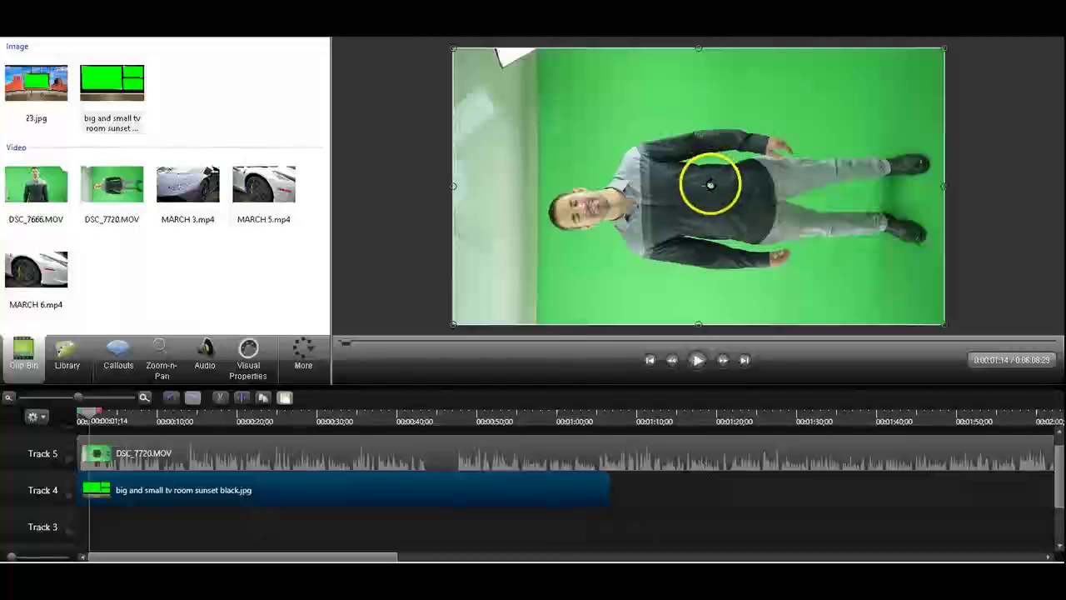
{"action": "mouse_move", "coordinate": [711, 185]}
{"action": "left_mouse_down"}
{"action": "mouse_move", "coordinate": [697, 209]}
{"action": "mouse_move", "coordinate": [705, 172]}
{"action": "left_mouse_up"}
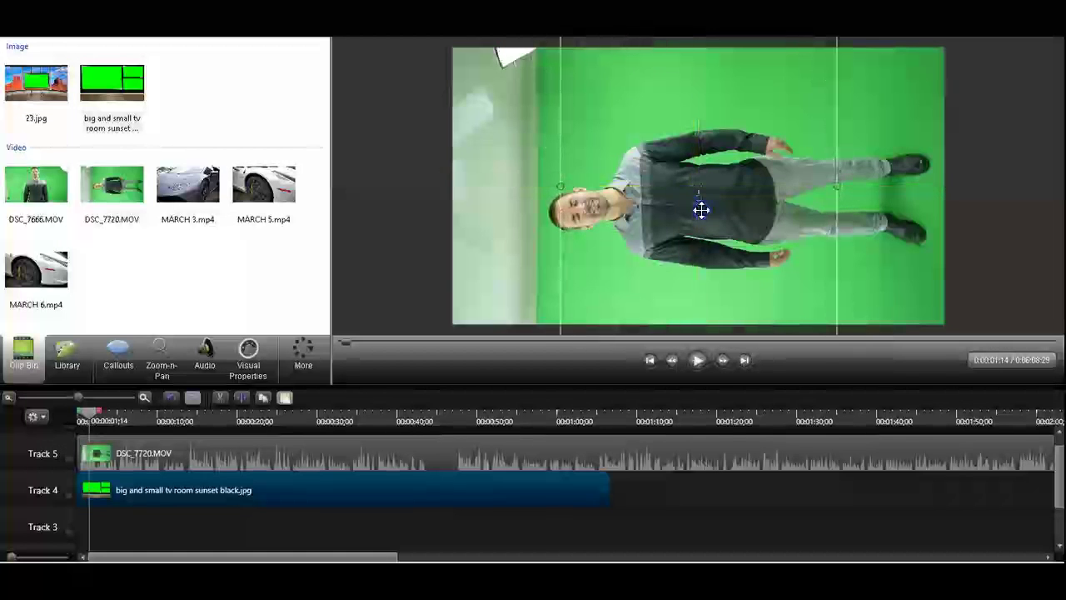
{"action": "left_click", "coordinate": [825, 202]}
{"action": "left_click_drag", "start_coordinate": [795, 198], "coordinate": [881, 208]}
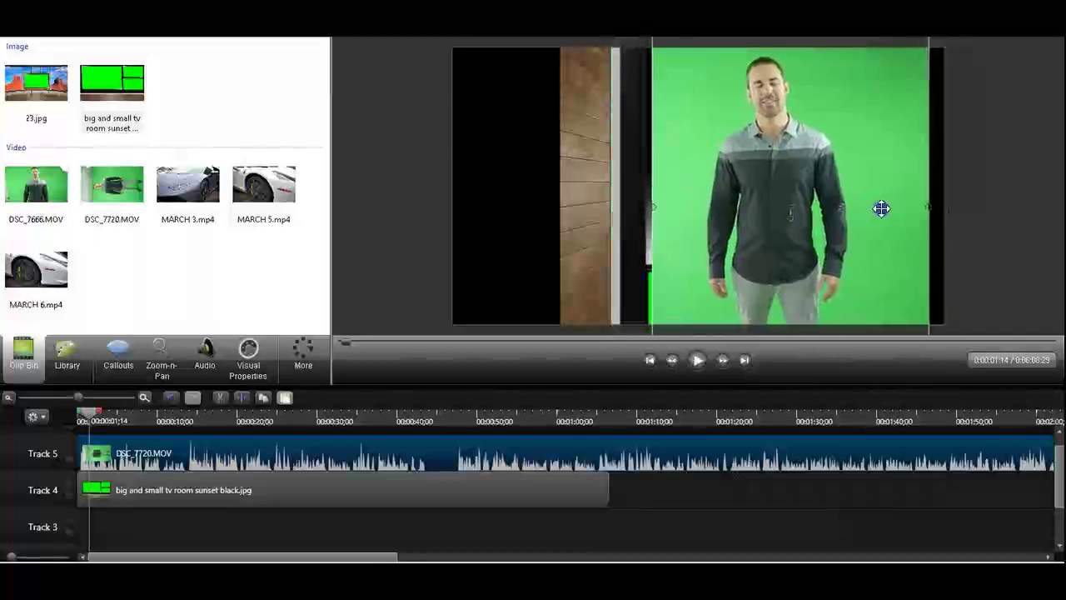
Rotate the Track 4 TV studio background image upright to fill the frame
{"action": "left_click", "coordinate": [610, 197]}
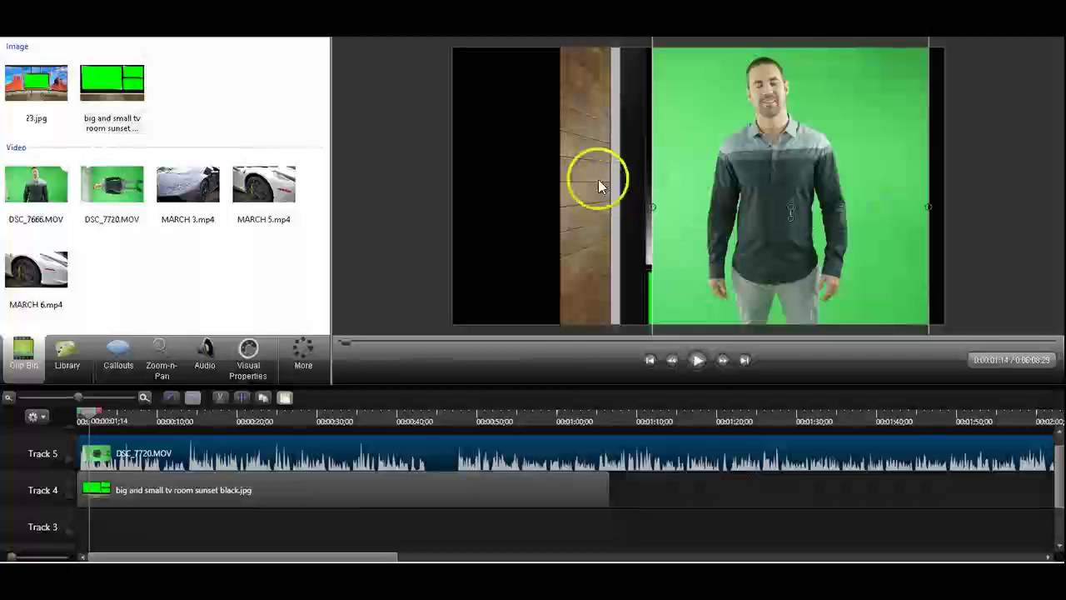
{"action": "left_click", "coordinate": [244, 493]}
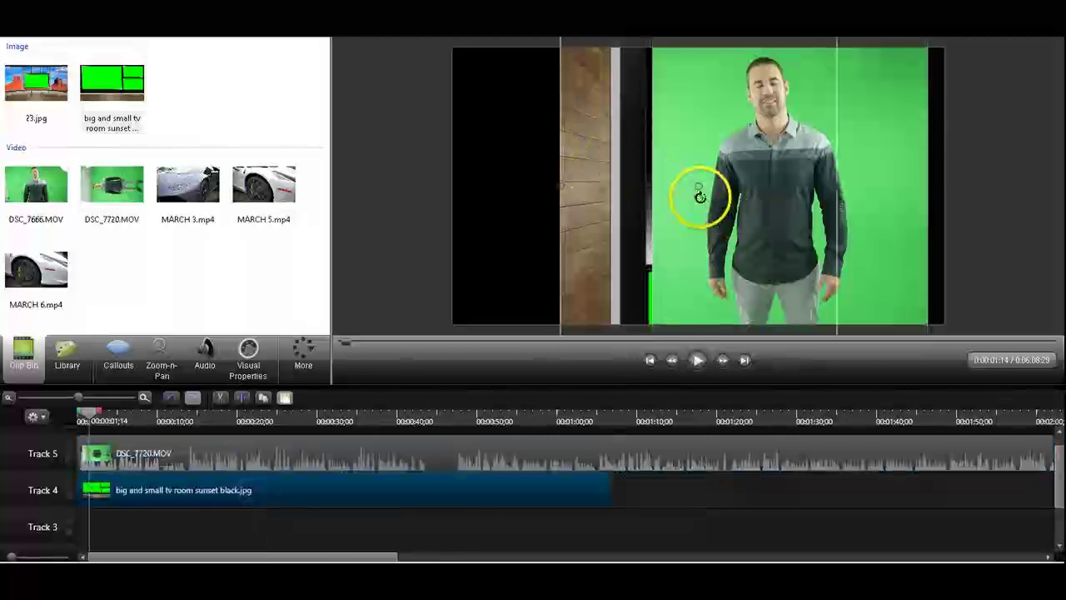
{"action": "left_click_drag", "start_coordinate": [699, 196], "coordinate": [752, 187]}
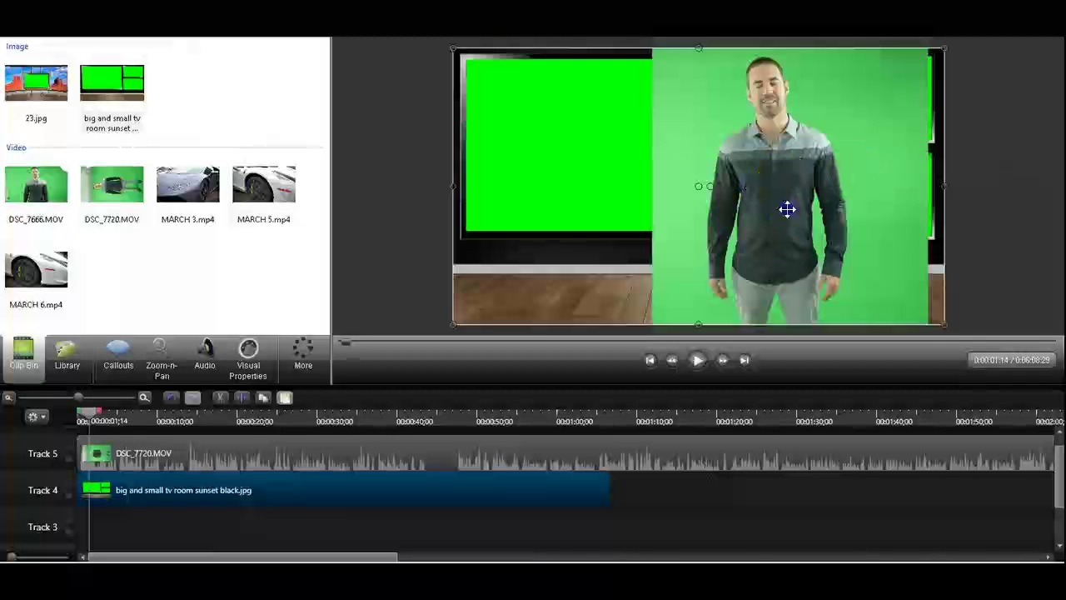
Shrink the presenter video from its corner and move it onto the right side
{"action": "left_click_drag", "start_coordinate": [787, 209], "coordinate": [786, 274]}
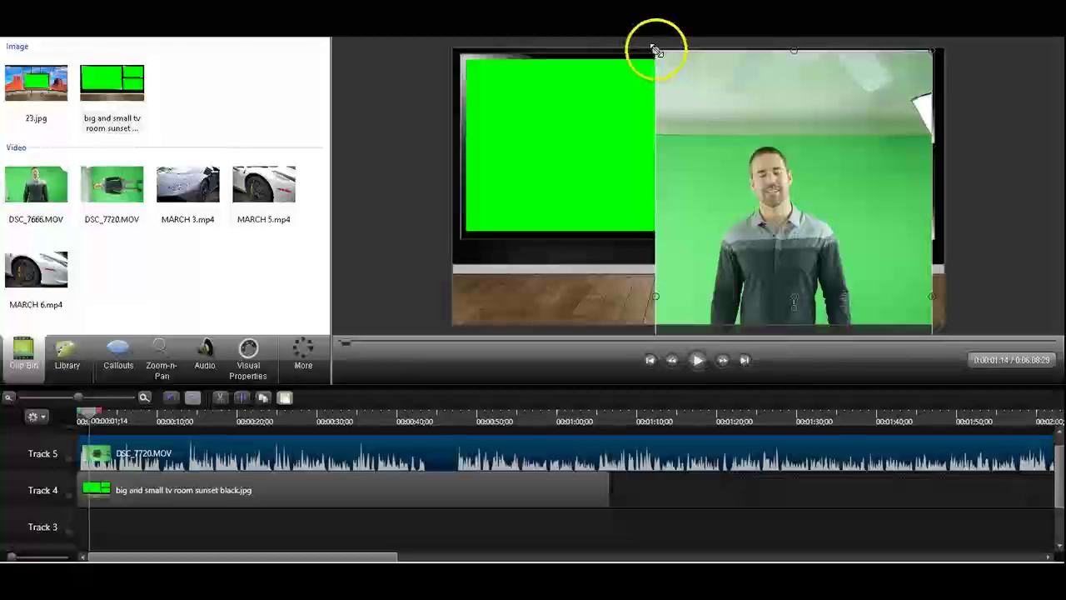
{"action": "left_click_drag", "start_coordinate": [658, 47], "coordinate": [720, 121]}
{"action": "left_click_drag", "start_coordinate": [882, 258], "coordinate": [885, 112]}
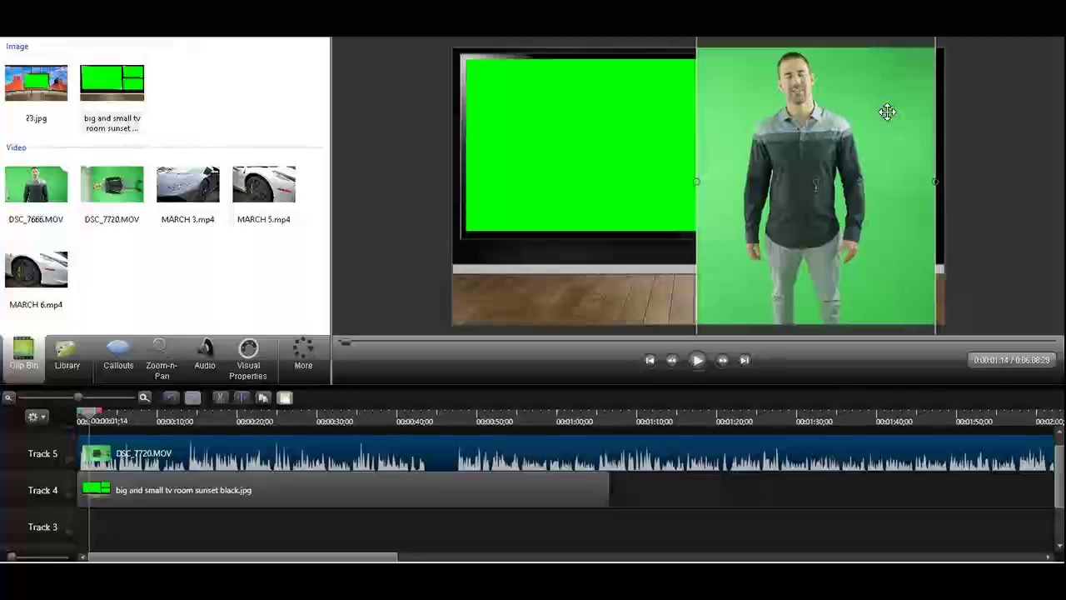
{"action": "left_click", "coordinate": [521, 289]}
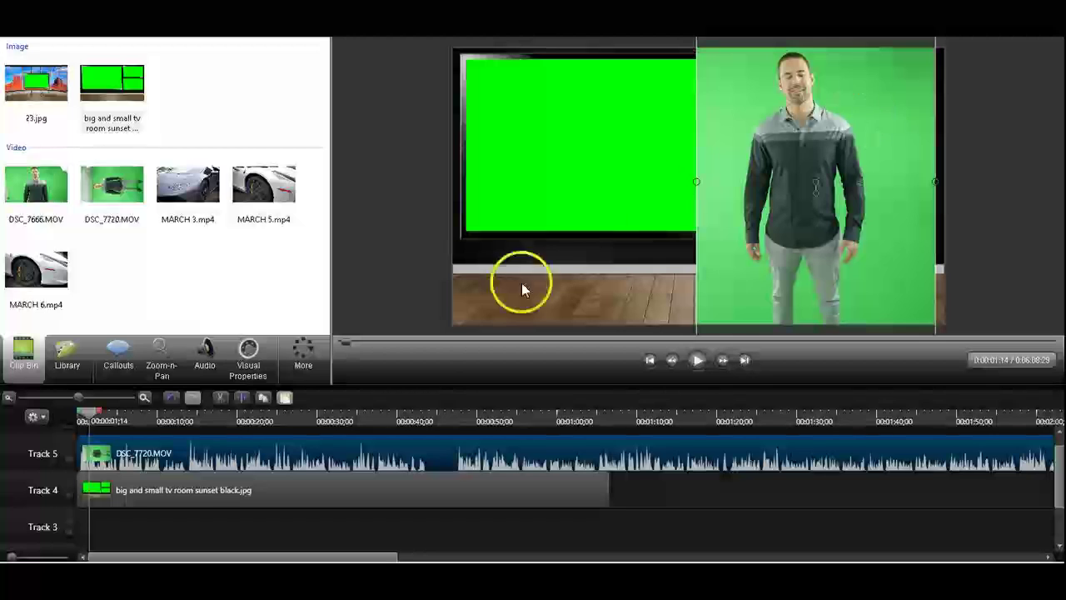
{"action": "left_click", "coordinate": [223, 454]}
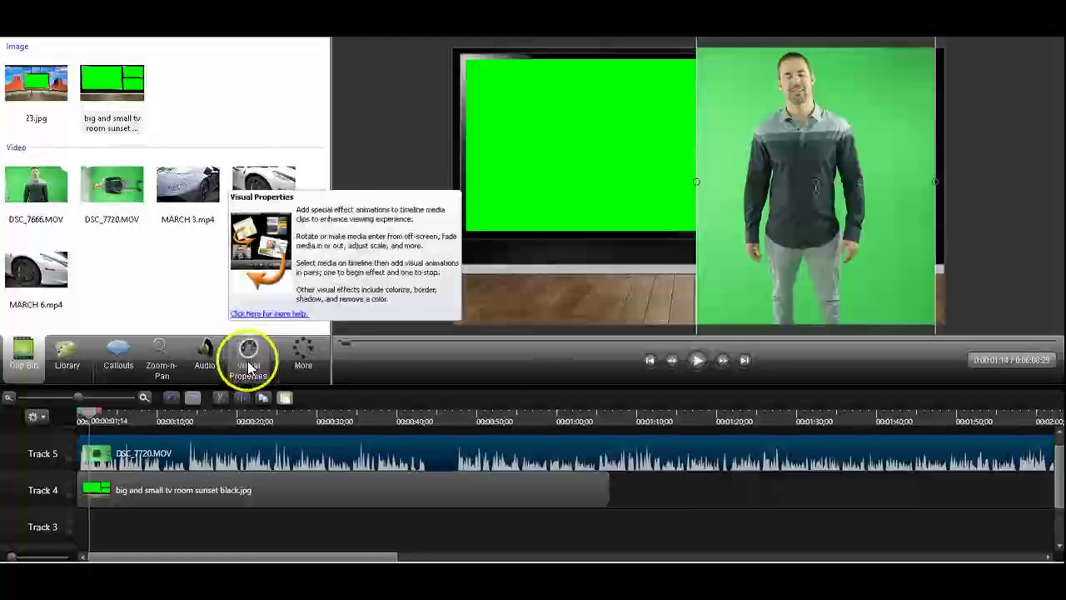
{"action": "left_click", "coordinate": [305, 356]}
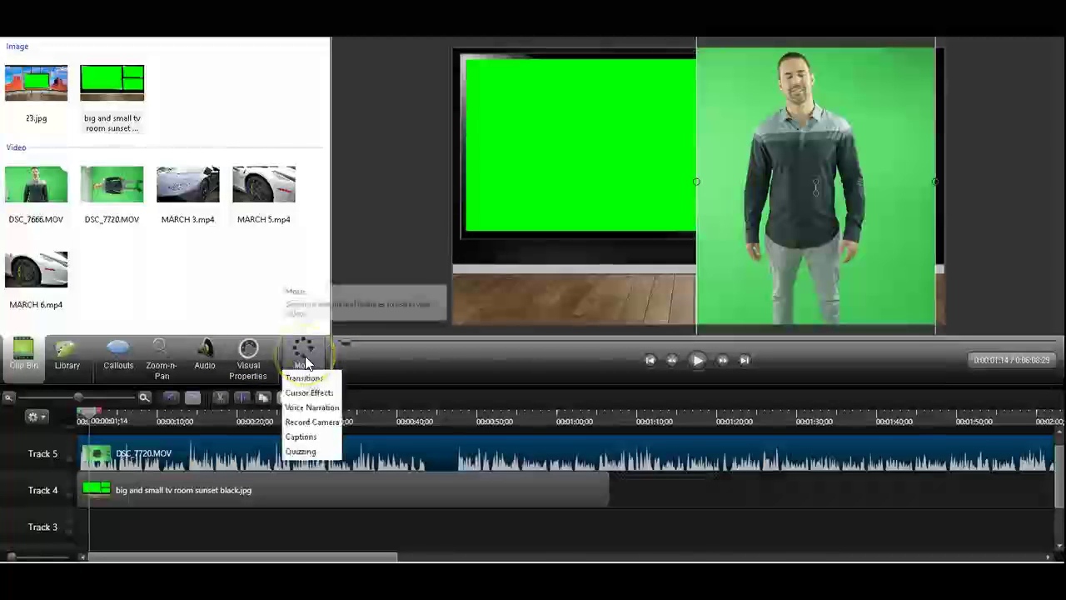
Enable Remove a color on the presenter clip and sample the green screen as the key colour
{"action": "left_click", "coordinate": [250, 351]}
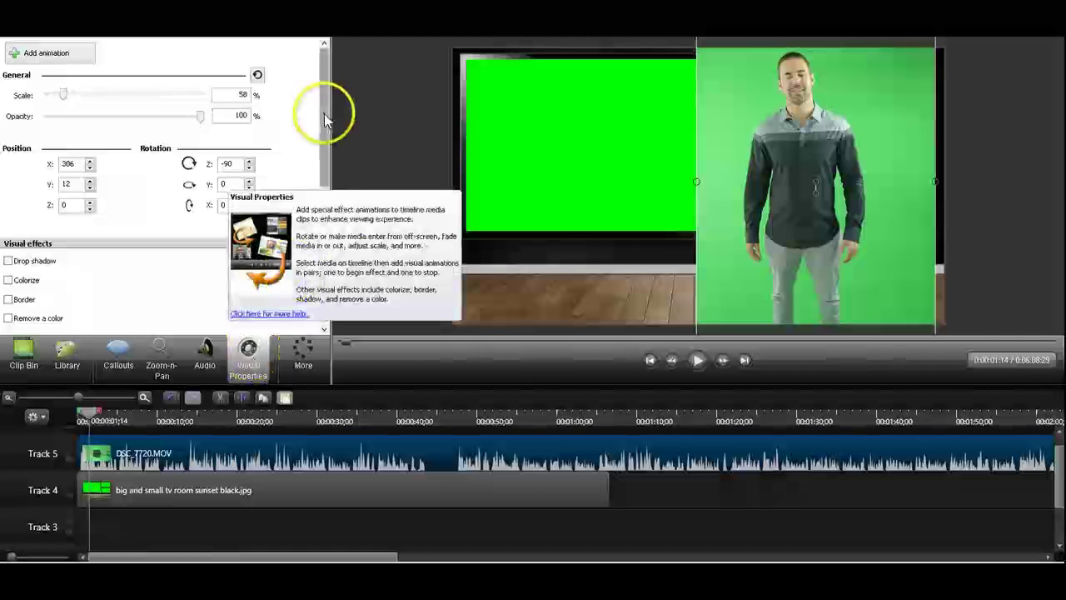
{"action": "left_click_drag", "start_coordinate": [324, 124], "coordinate": [324, 161]}
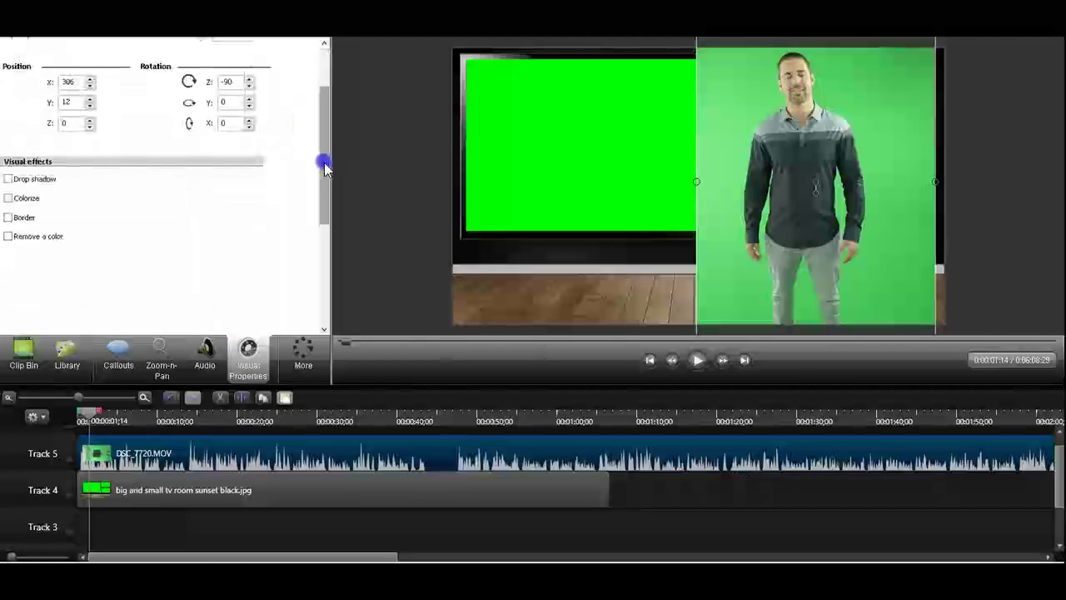
{"action": "left_click", "coordinate": [8, 237]}
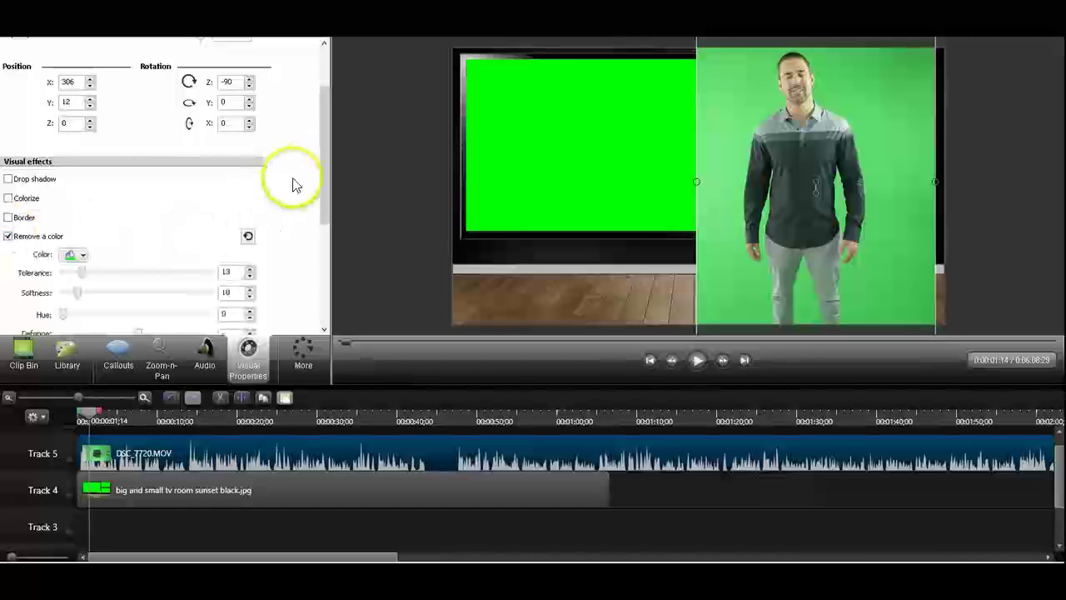
{"action": "left_click_drag", "start_coordinate": [323, 164], "coordinate": [322, 227]}
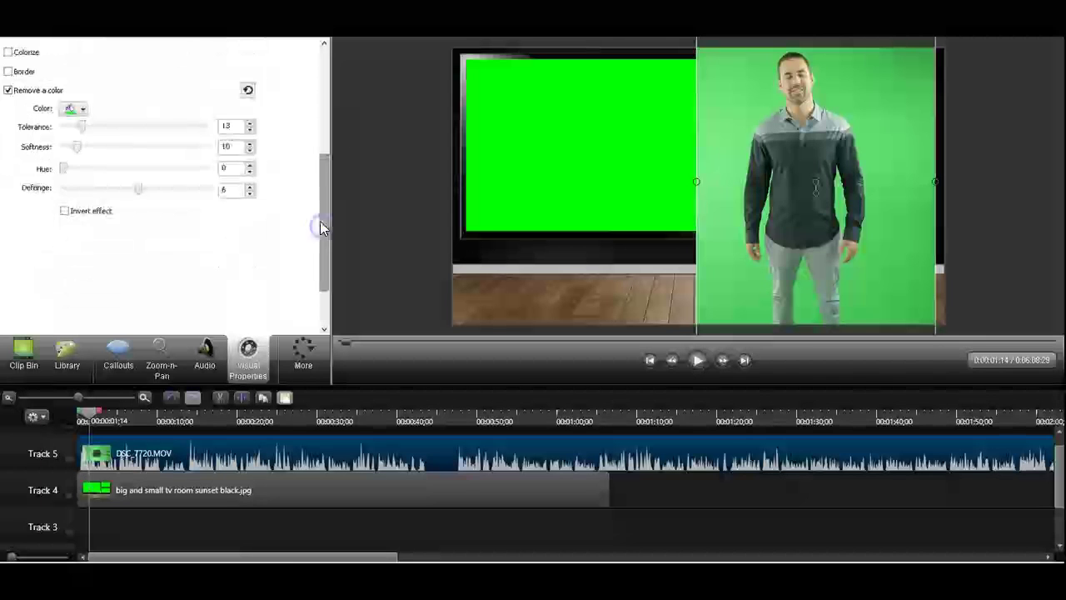
{"action": "left_click", "coordinate": [83, 111]}
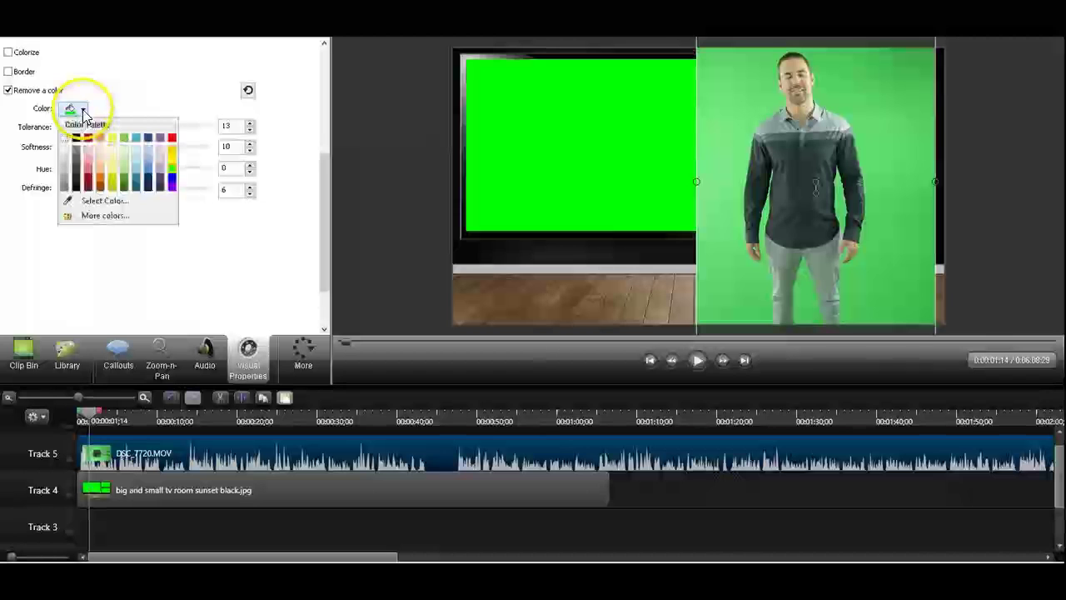
{"action": "left_click", "coordinate": [86, 202]}
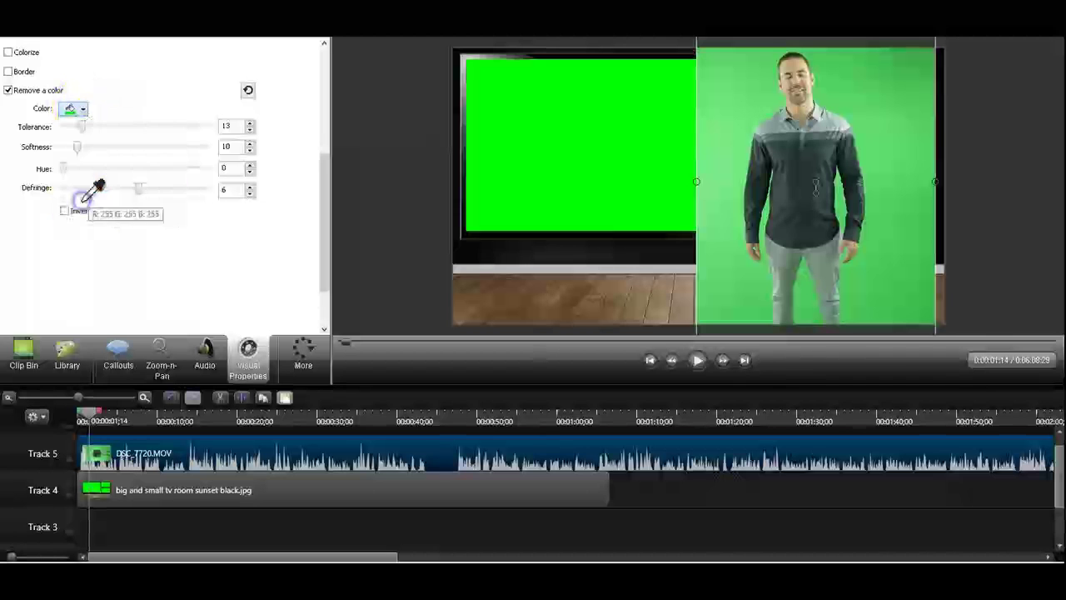
{"action": "left_click", "coordinate": [756, 83]}
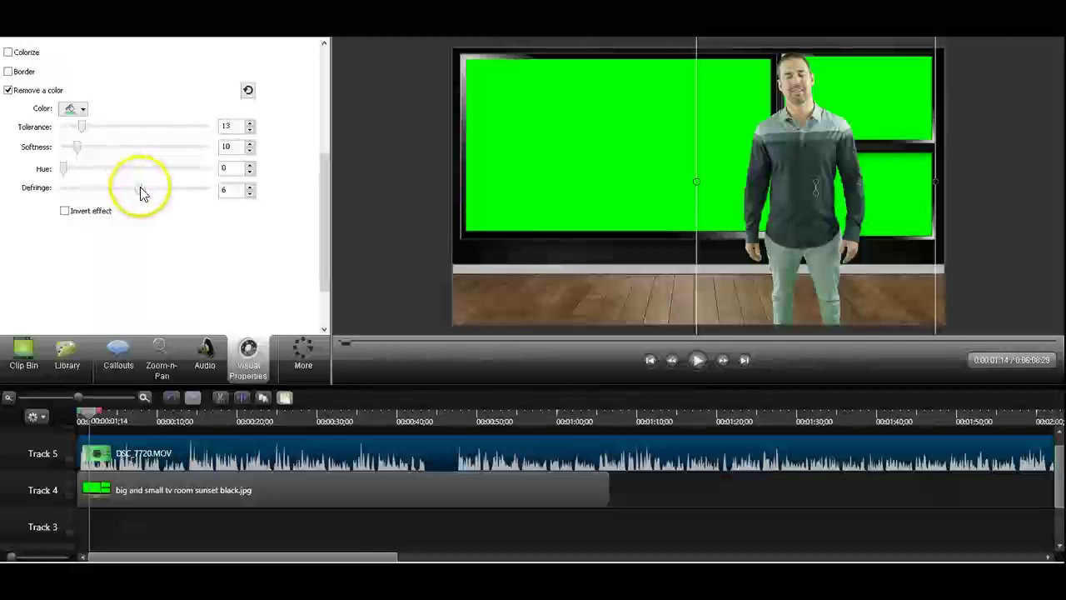
Tune the presenter's colour key to defringe 4 and tolerance 12
{"action": "mouse_move", "coordinate": [140, 189]}
{"action": "left_mouse_down"}
{"action": "mouse_move", "coordinate": [158, 190]}
{"action": "mouse_move", "coordinate": [100, 188]}
{"action": "mouse_move", "coordinate": [161, 197]}
{"action": "mouse_move", "coordinate": [151, 198]}
{"action": "left_mouse_up"}
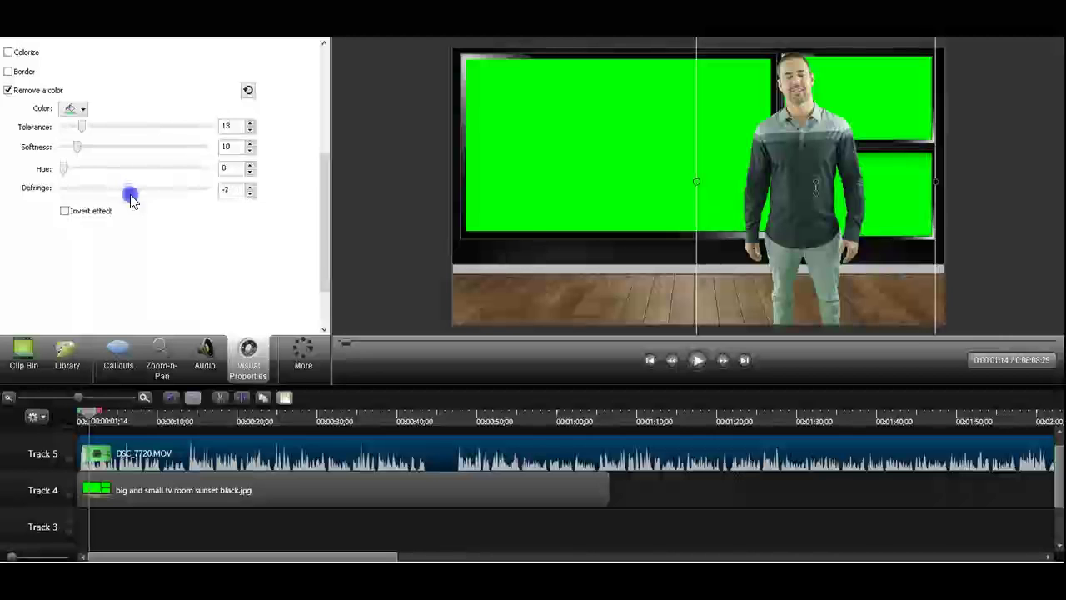
{"action": "mouse_move", "coordinate": [131, 198]}
{"action": "left_mouse_down"}
{"action": "mouse_move", "coordinate": [99, 193]}
{"action": "mouse_move", "coordinate": [125, 201]}
{"action": "left_mouse_up"}
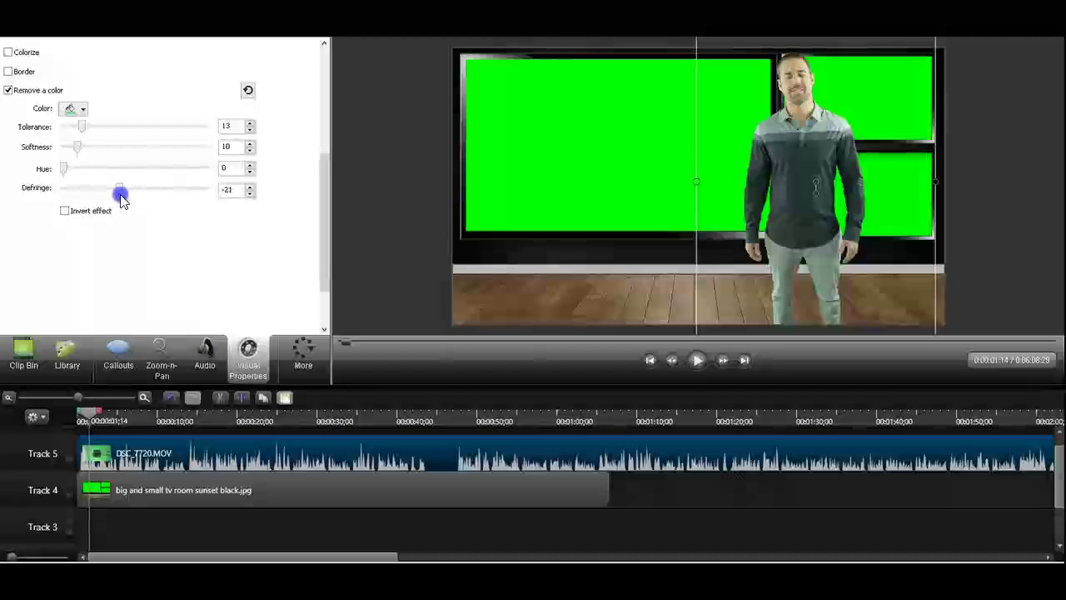
{"action": "left_click_drag", "start_coordinate": [134, 202], "coordinate": [140, 205]}
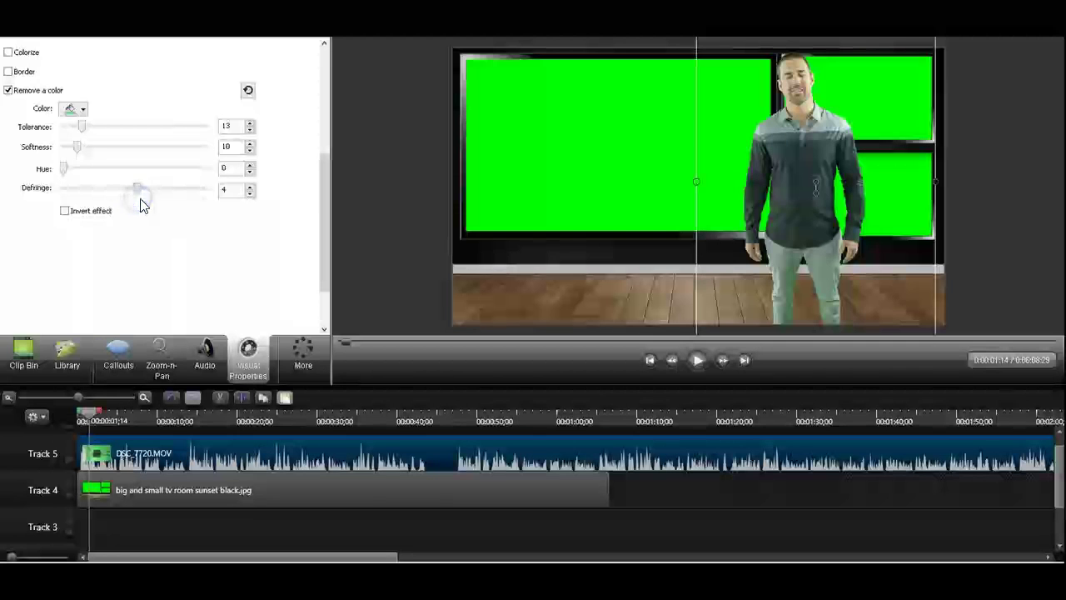
{"action": "mouse_move", "coordinate": [84, 128]}
{"action": "left_mouse_down"}
{"action": "mouse_move", "coordinate": [106, 128]}
{"action": "mouse_move", "coordinate": [70, 129]}
{"action": "left_mouse_up"}
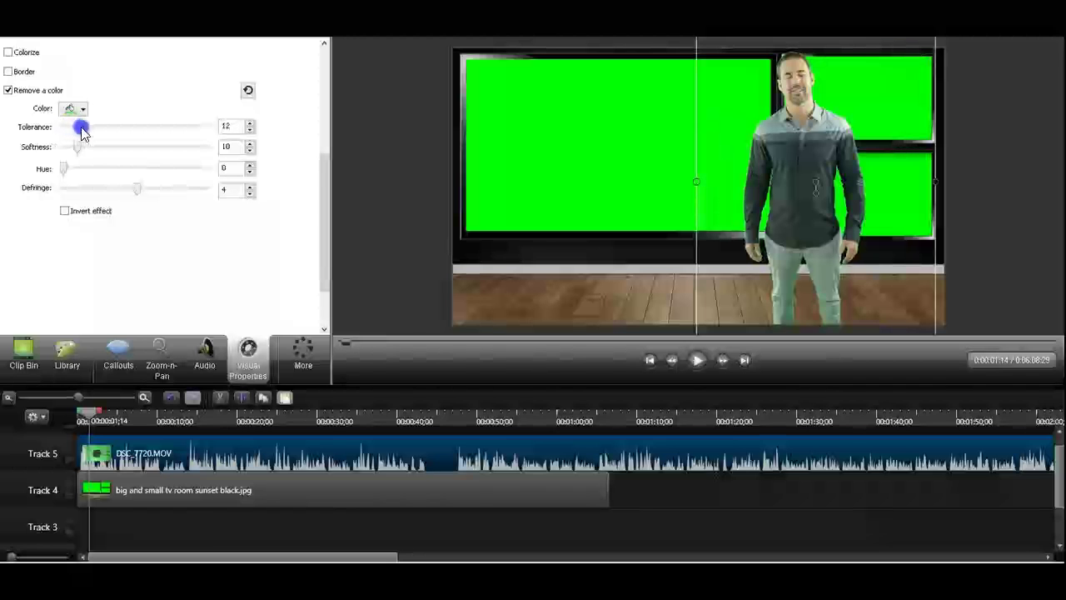
{"action": "left_click_drag", "start_coordinate": [82, 133], "coordinate": [79, 131]}
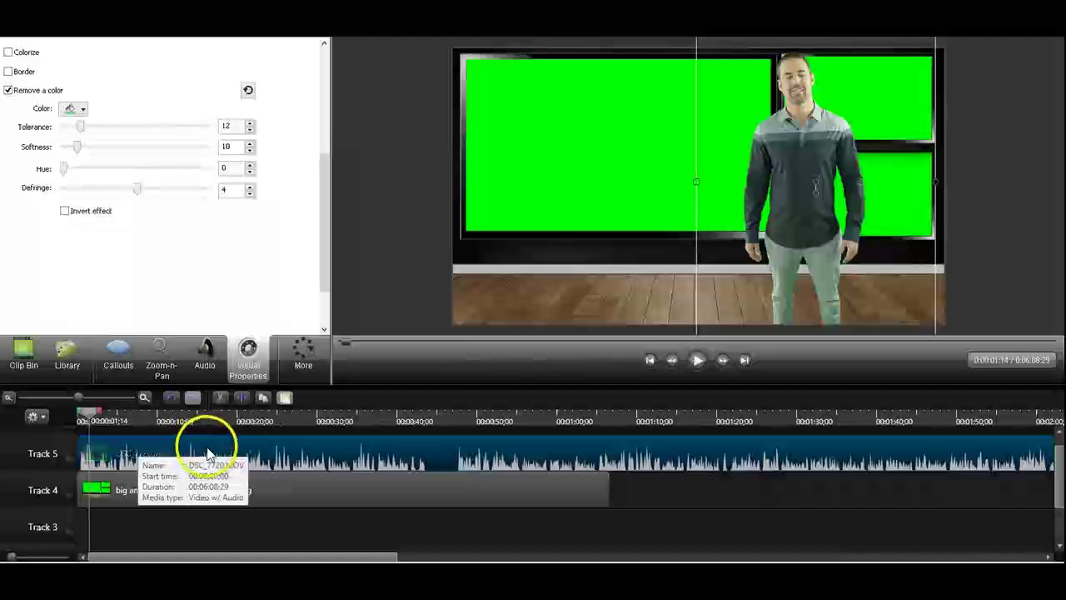
Shift the presenter clip slightly later, lock Track 5, and select the background image clip
{"action": "left_click_drag", "start_coordinate": [208, 454], "coordinate": [245, 454]}
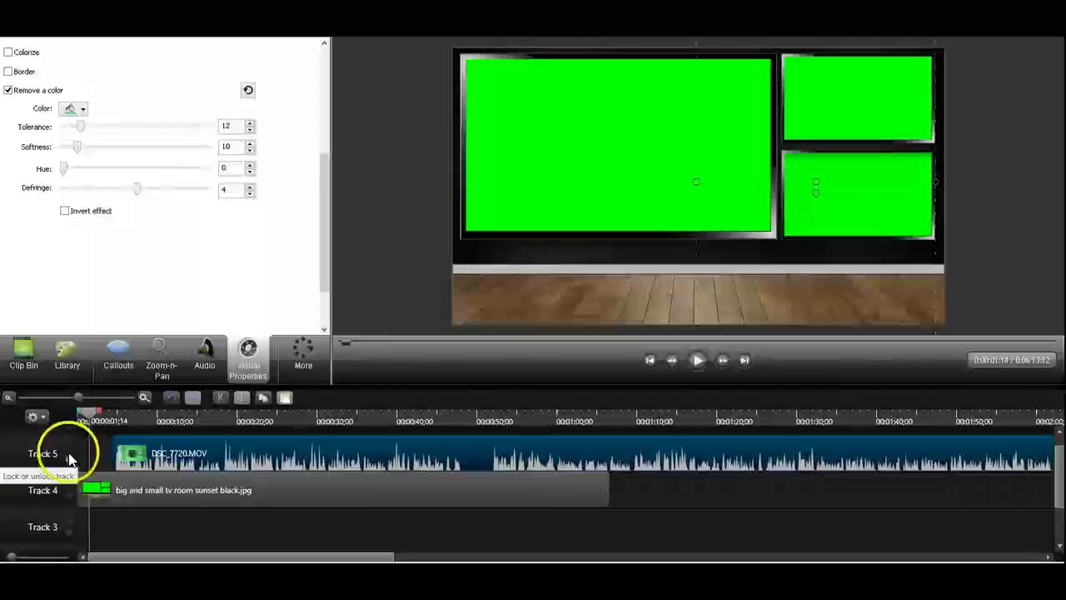
{"action": "left_click", "coordinate": [69, 461]}
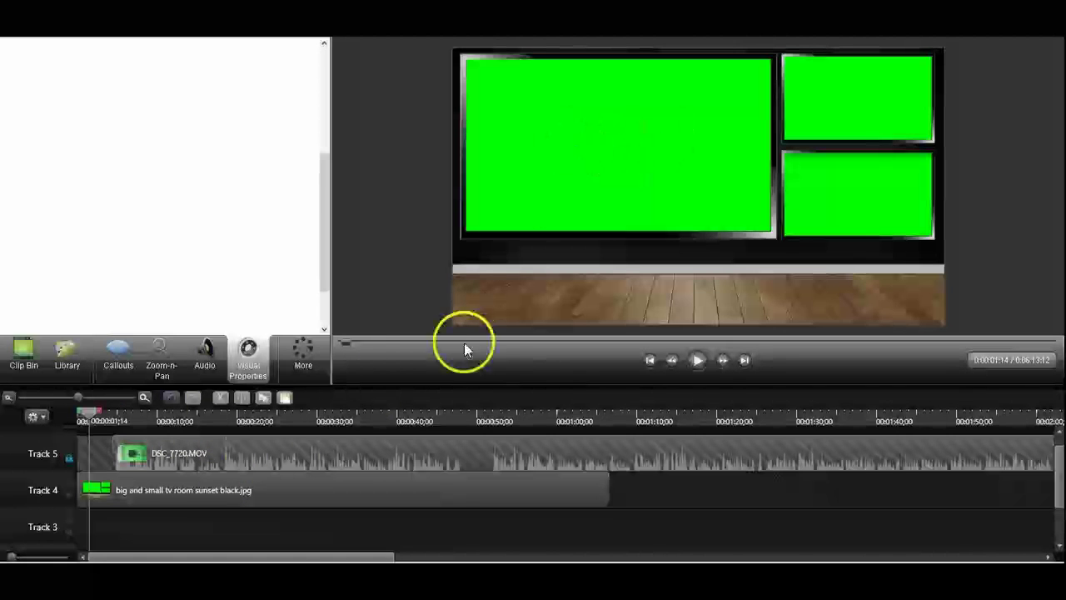
{"action": "left_click", "coordinate": [154, 491]}
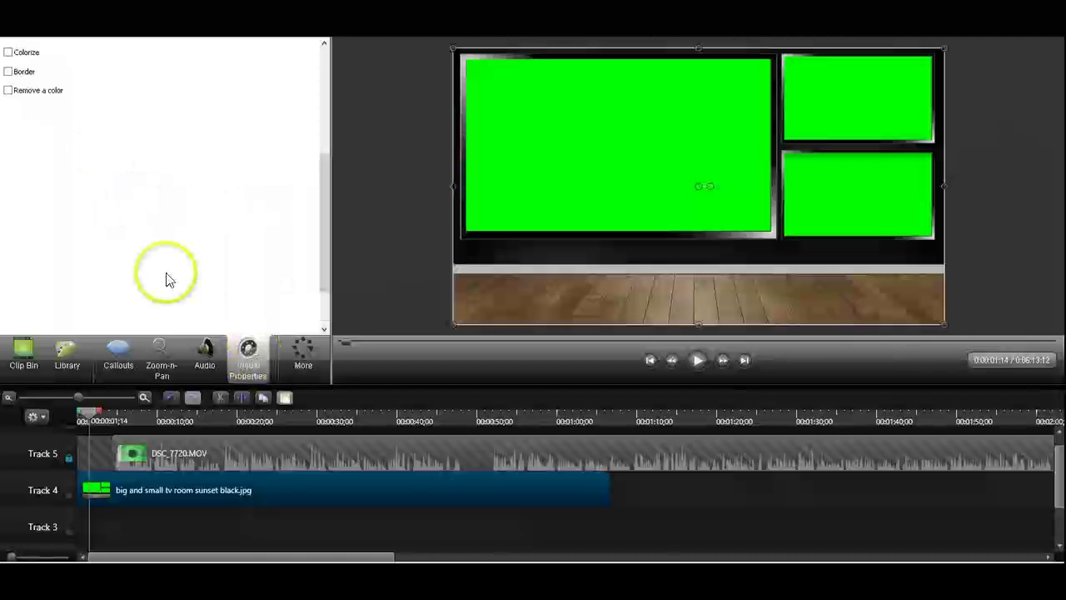
Enable Remove a color on the studio image, sampling the green of the TV screens
{"action": "left_click", "coordinate": [7, 92]}
{"action": "left_click", "coordinate": [84, 111]}
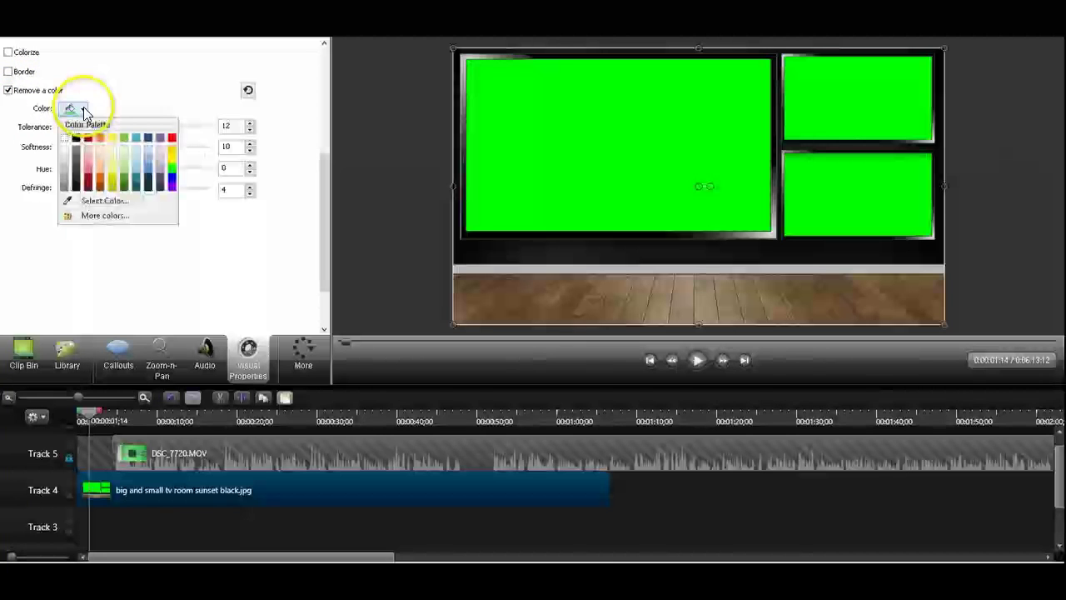
{"action": "left_click", "coordinate": [104, 200]}
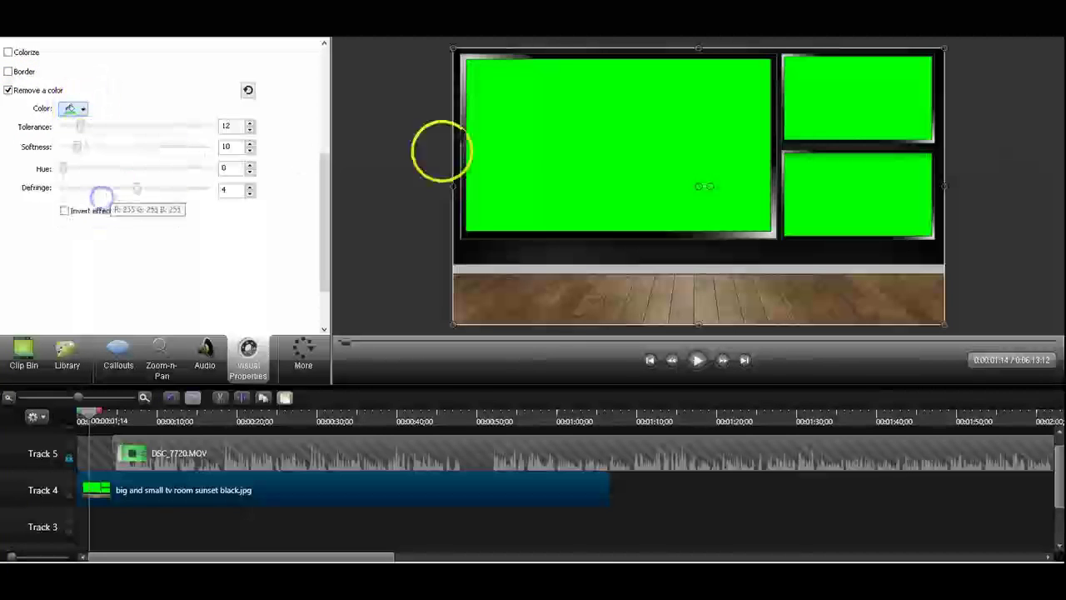
{"action": "left_click", "coordinate": [621, 133]}
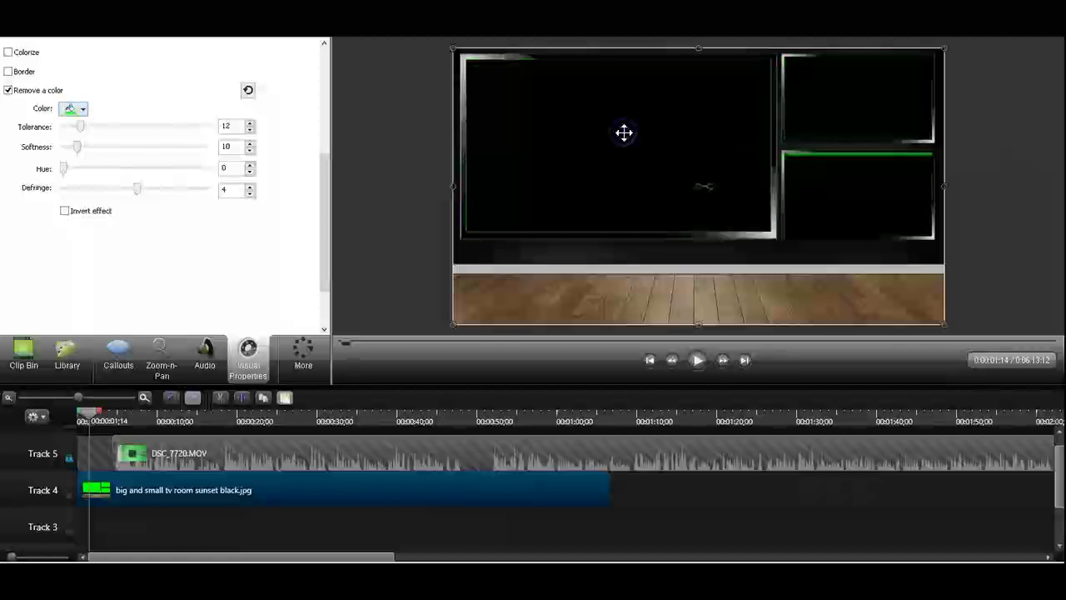
{"action": "left_click_drag", "start_coordinate": [624, 132], "coordinate": [860, 156]}
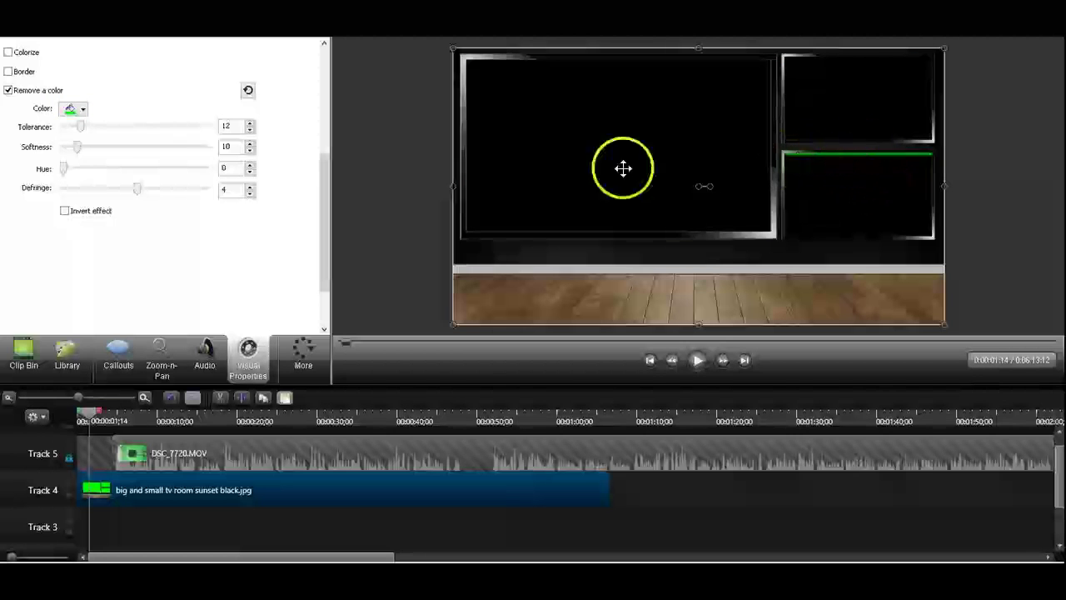
Raise the background's colour-removal Tolerance to 50 to clear the leftover green line
{"action": "left_click", "coordinate": [81, 130]}
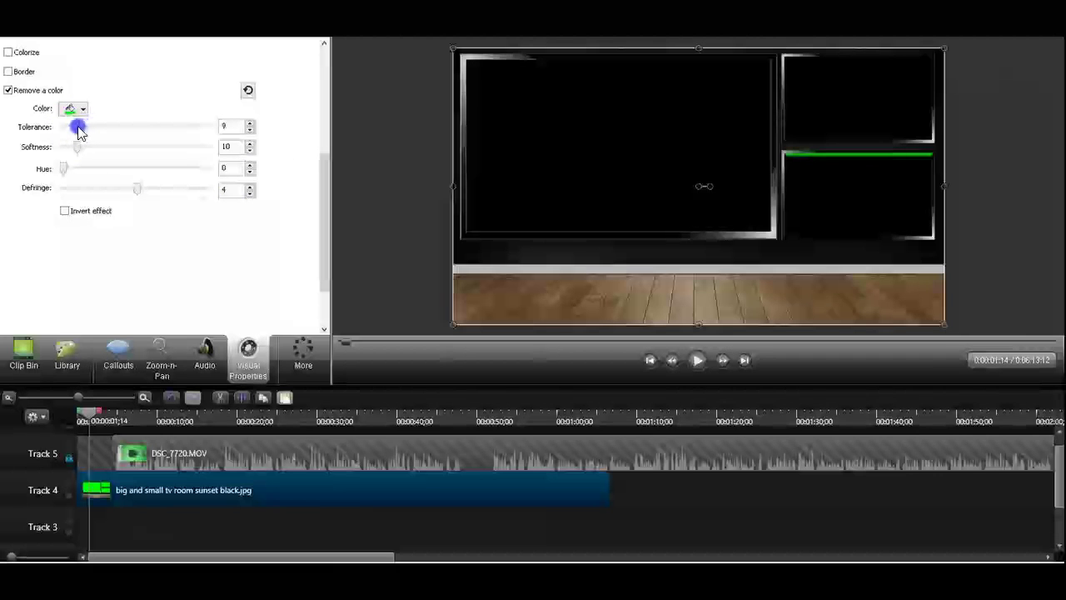
{"action": "left_click_drag", "start_coordinate": [86, 134], "coordinate": [107, 136]}
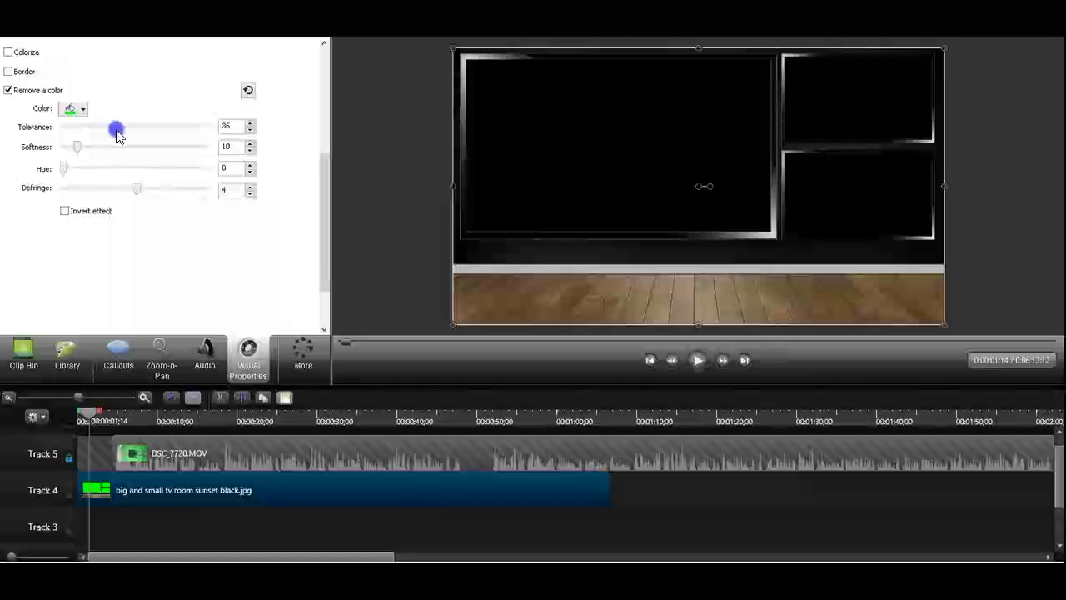
{"action": "left_click_drag", "start_coordinate": [134, 134], "coordinate": [133, 134]}
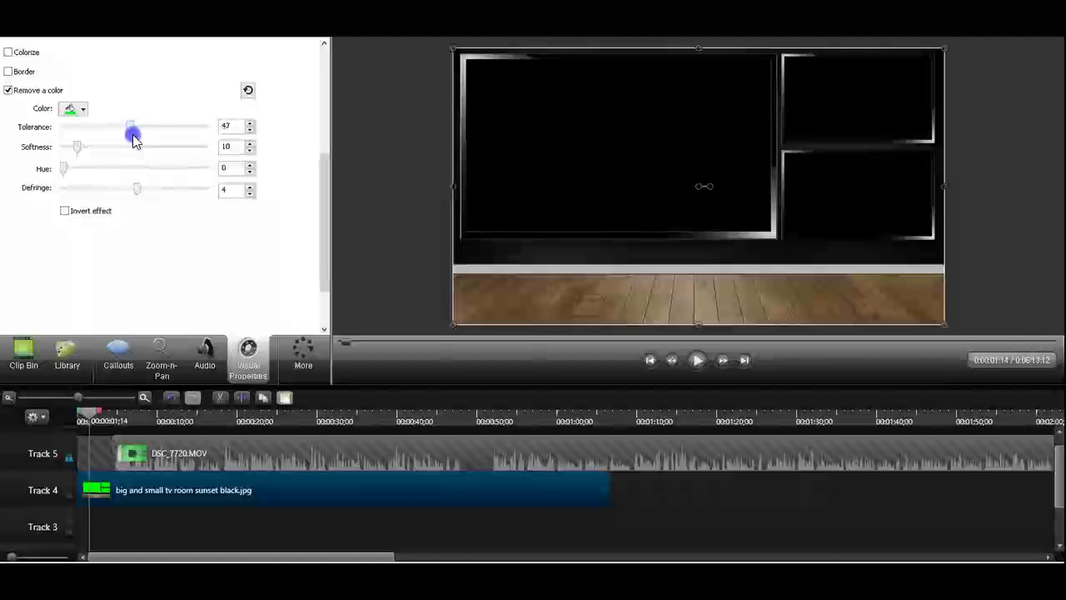
{"action": "left_click_drag", "start_coordinate": [134, 138], "coordinate": [139, 140]}
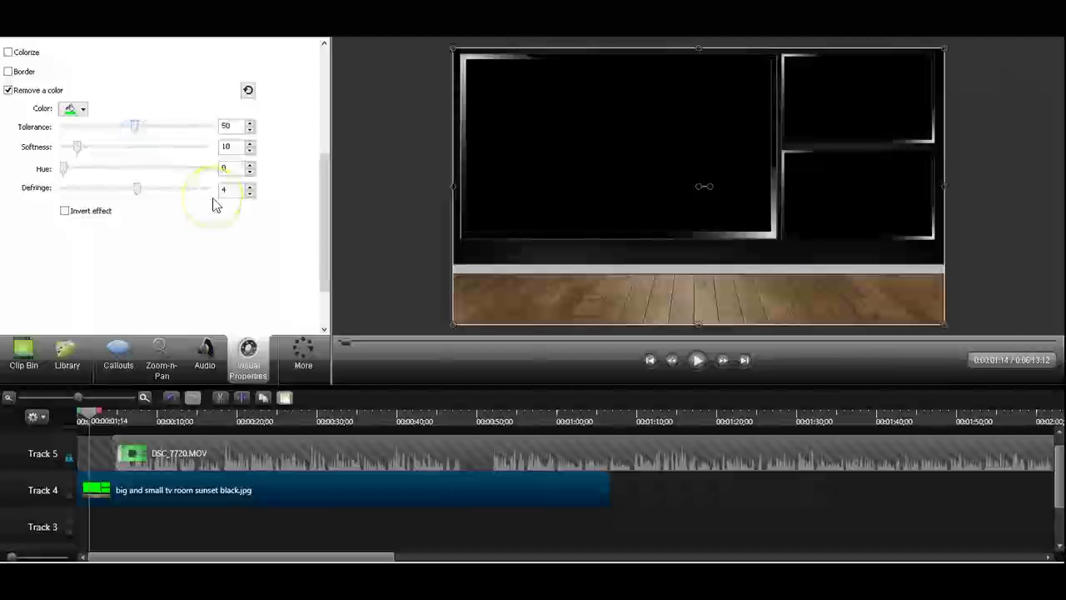
{"action": "left_click", "coordinate": [73, 419]}
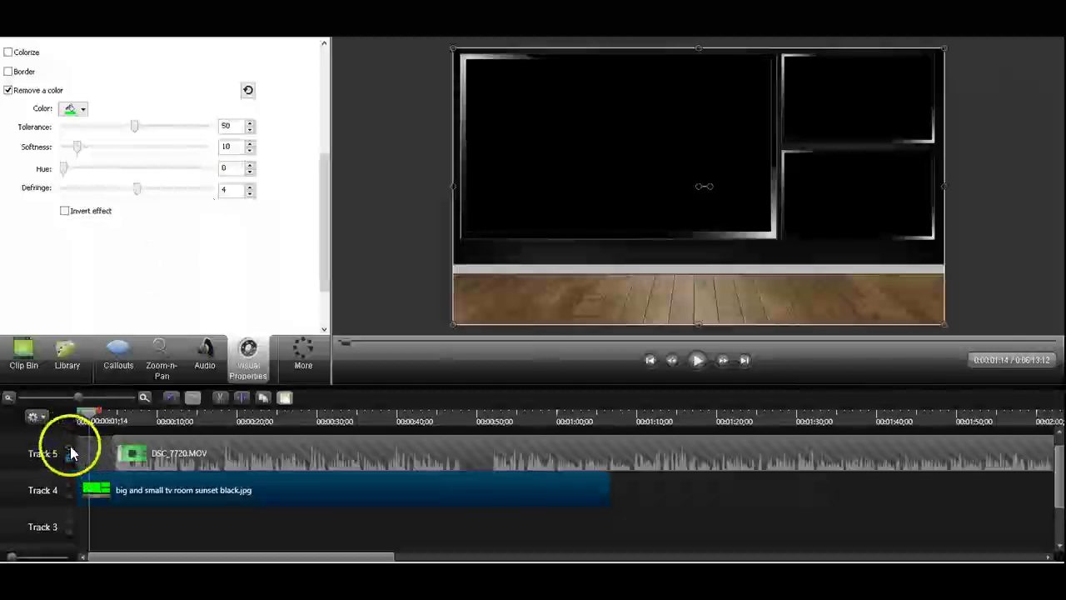
Lock Track 4 and place MARCH 3.mp4 on Track 3
{"action": "left_click", "coordinate": [69, 492]}
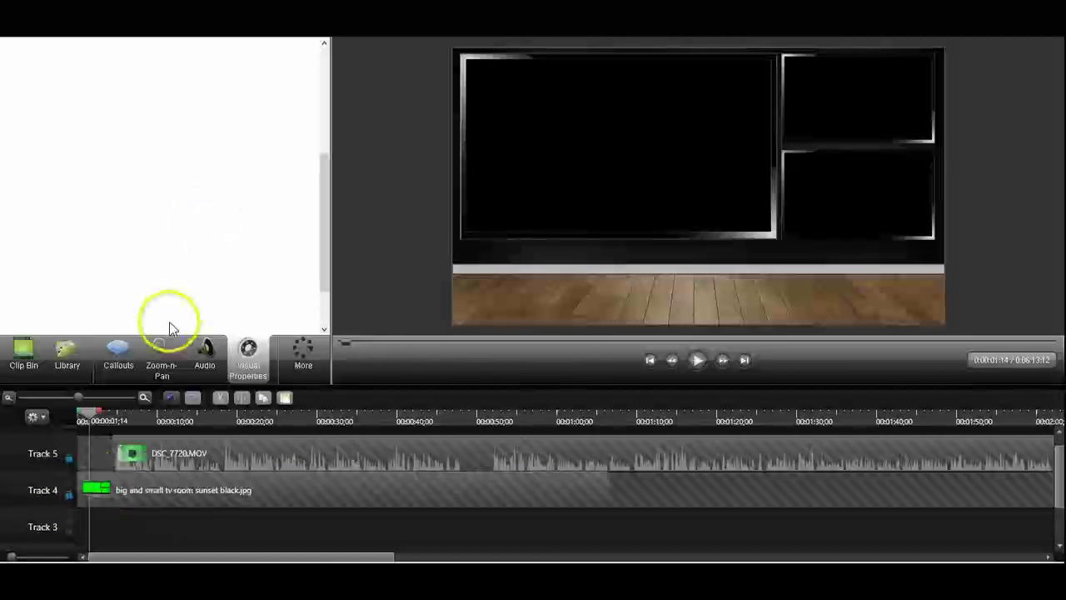
{"action": "left_click", "coordinate": [24, 369]}
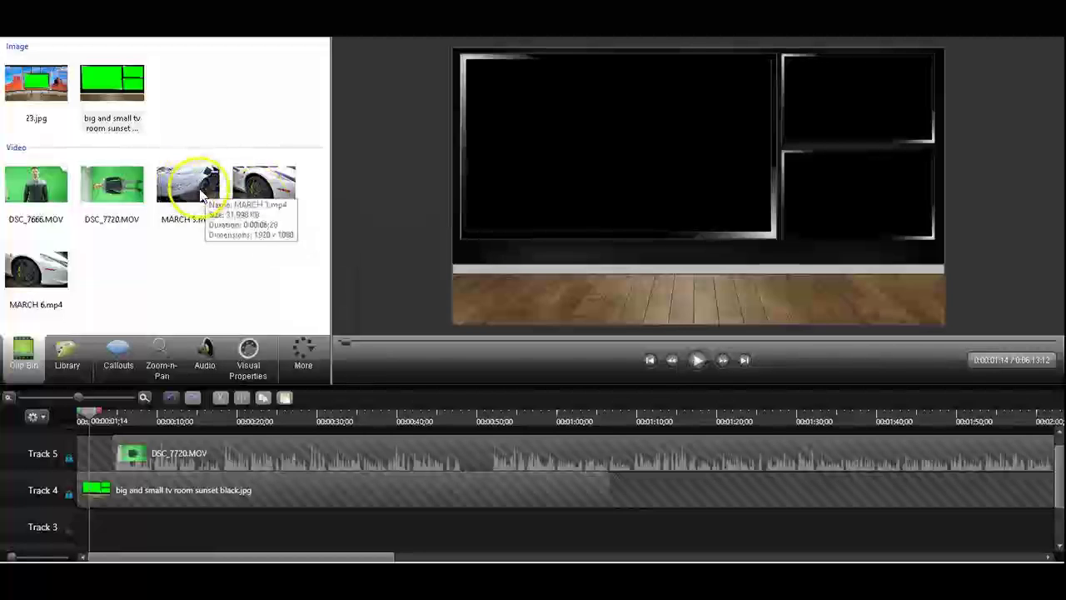
{"action": "left_click_drag", "start_coordinate": [190, 190], "coordinate": [187, 183]}
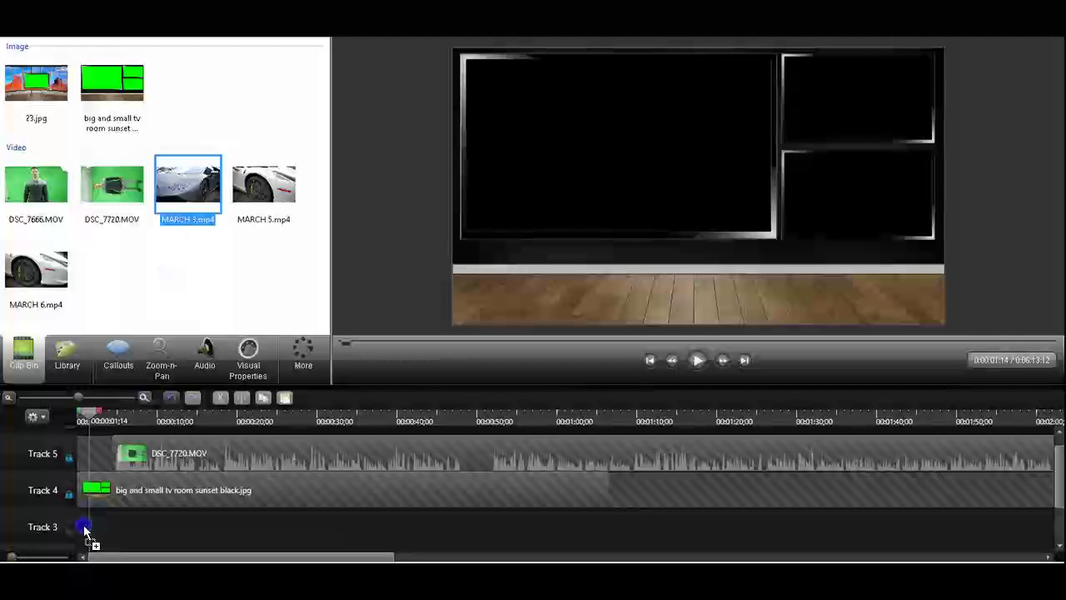
{"action": "left_click_drag", "start_coordinate": [84, 529], "coordinate": [105, 525]}
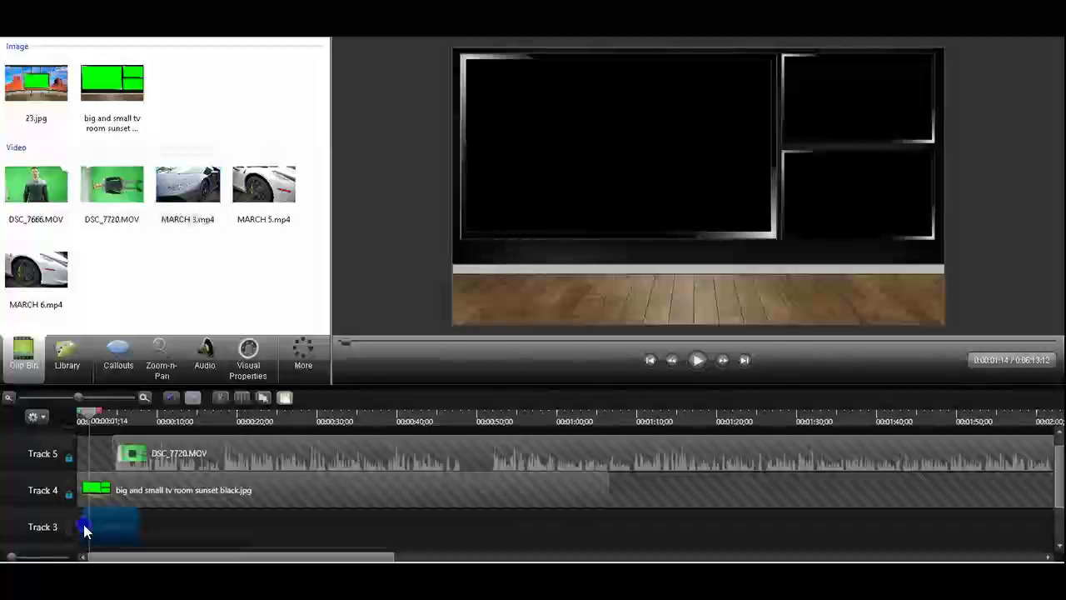
{"action": "left_click", "coordinate": [92, 522]}
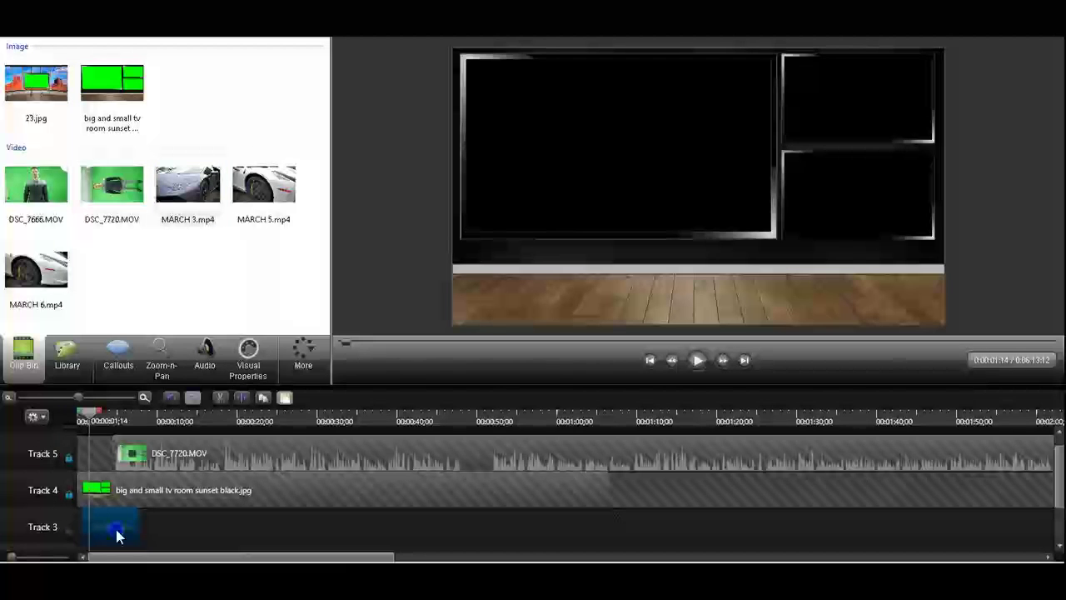
{"action": "left_click_drag", "start_coordinate": [115, 529], "coordinate": [169, 374]}
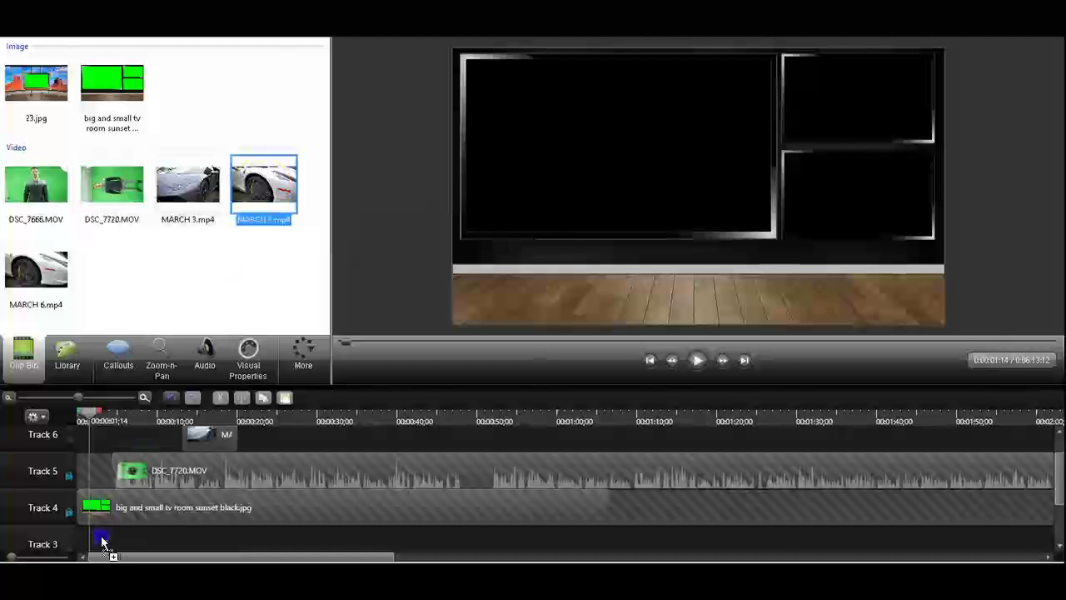
{"action": "left_click_drag", "start_coordinate": [101, 542], "coordinate": [103, 539]}
Add MARCH 3.mp4 to Track 2 and MARCH 6.mp4 to Track 1
{"action": "left_click", "coordinate": [200, 514]}
{"action": "scroll", "coordinate": [200, 514], "scroll_direction": "down", "scroll_amount": 2}
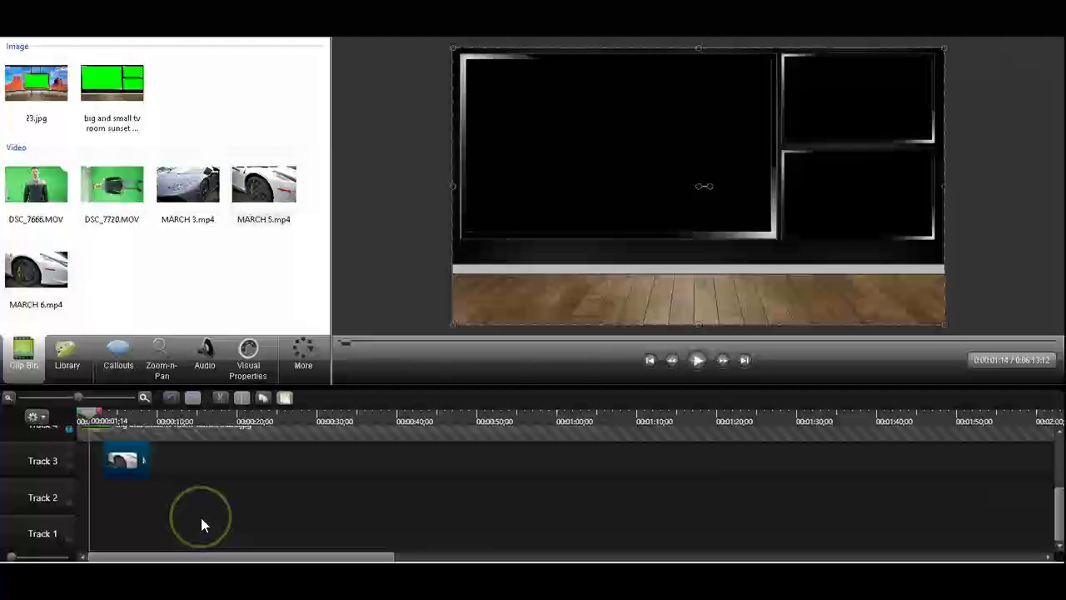
{"action": "left_click_drag", "start_coordinate": [200, 180], "coordinate": [151, 373]}
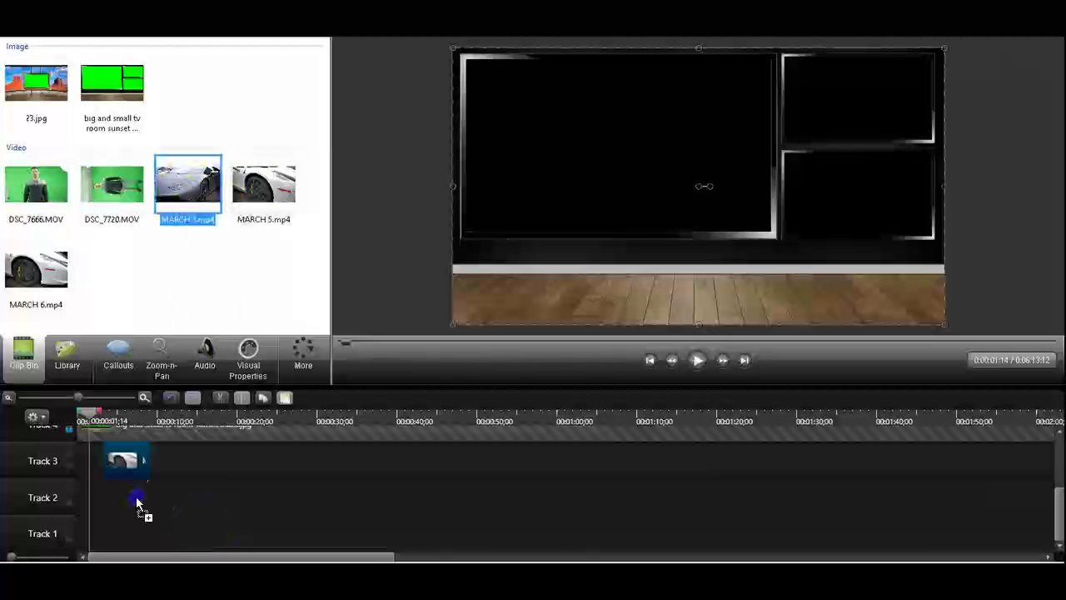
{"action": "left_click_drag", "start_coordinate": [138, 502], "coordinate": [136, 502]}
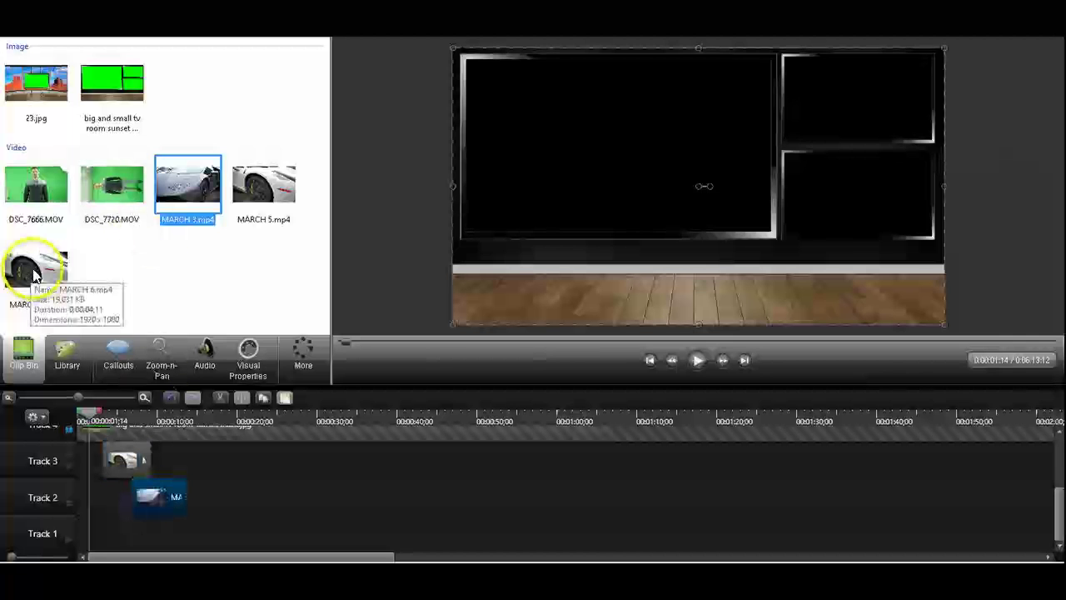
{"action": "left_click_drag", "start_coordinate": [33, 275], "coordinate": [64, 368]}
{"action": "left_click_drag", "start_coordinate": [75, 514], "coordinate": [123, 538]}
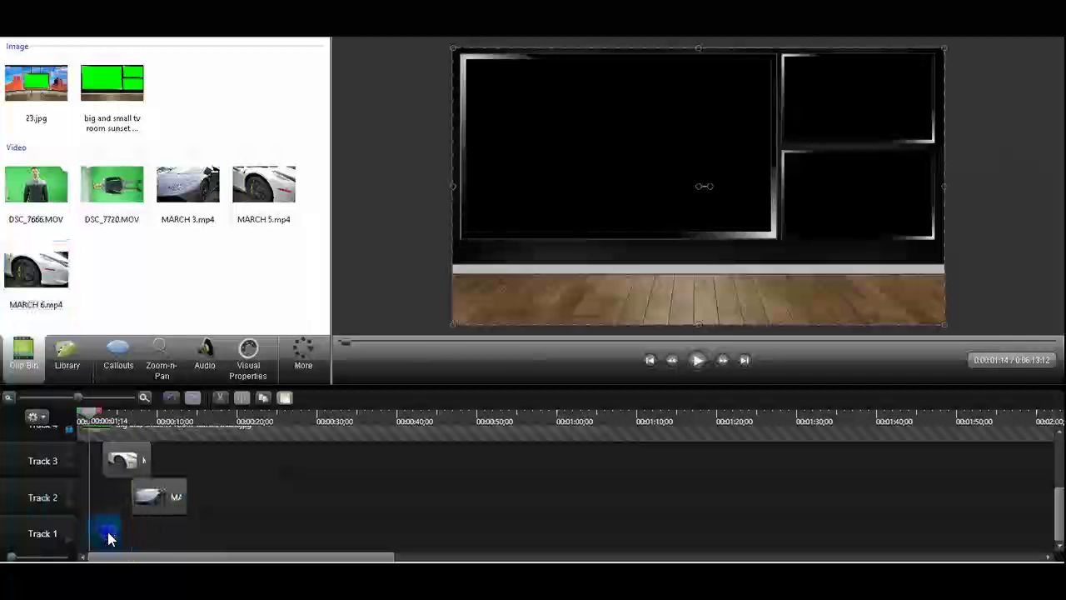
Slide the Track 2 and Track 3 car clips to start at time zero
{"action": "left_click", "coordinate": [169, 502]}
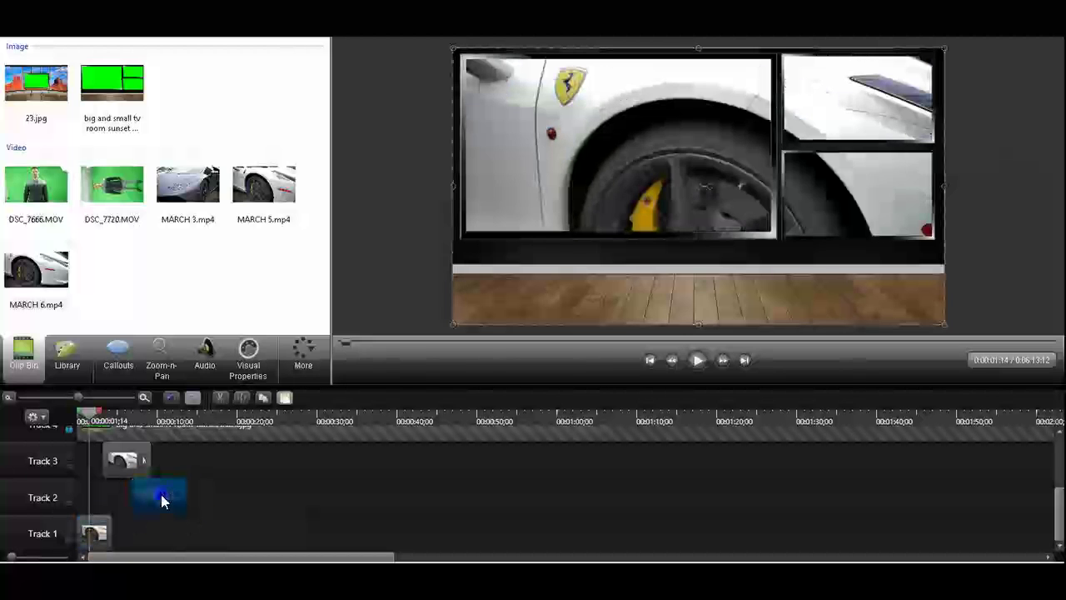
{"action": "left_click_drag", "start_coordinate": [163, 500], "coordinate": [45, 481]}
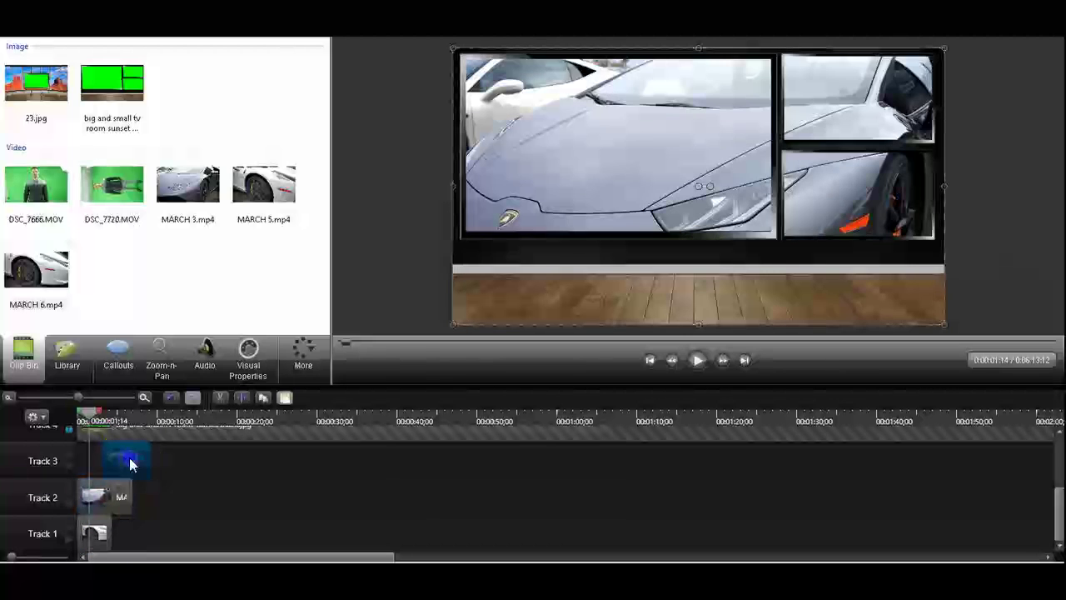
{"action": "left_click_drag", "start_coordinate": [131, 464], "coordinate": [86, 463]}
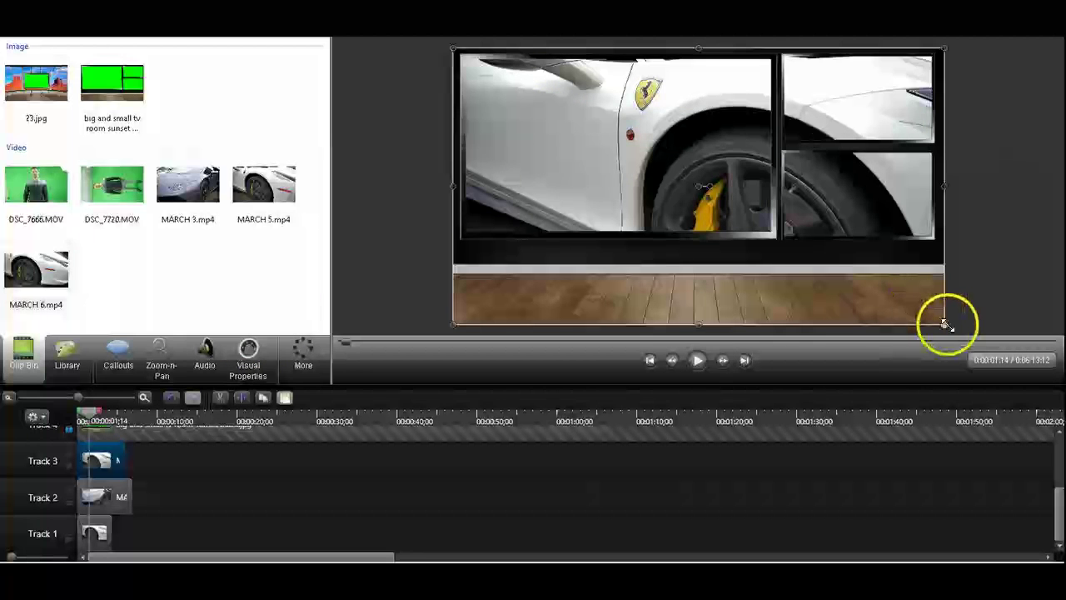
Resize the Track 3 Ferrari wheel clip to fit the large left screen, nudging it left to align
{"action": "left_click_drag", "start_coordinate": [947, 326], "coordinate": [754, 237]}
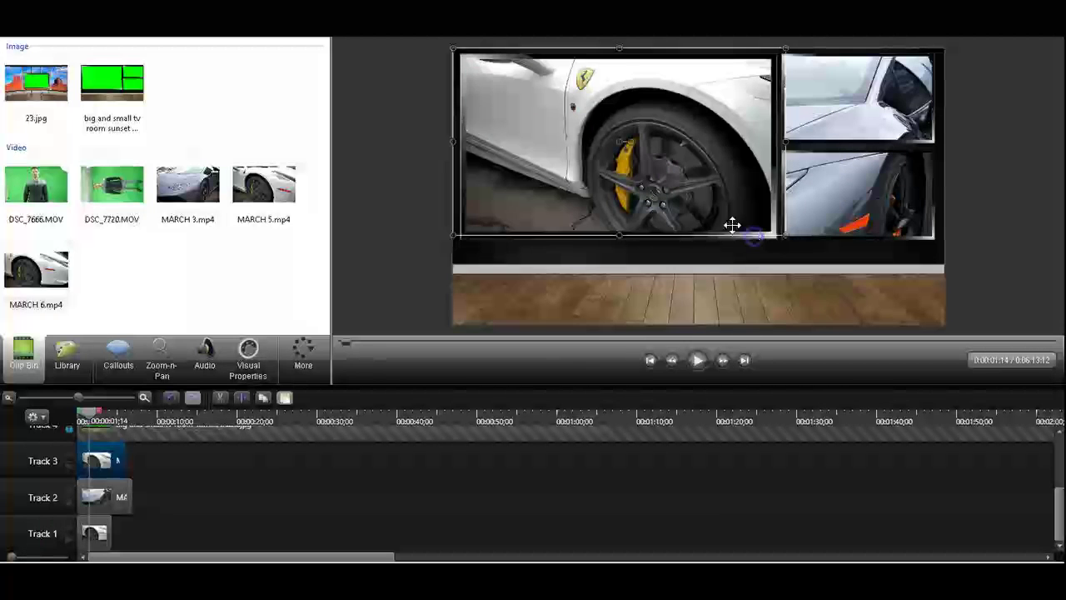
{"action": "left_click_drag", "start_coordinate": [455, 49], "coordinate": [466, 61]}
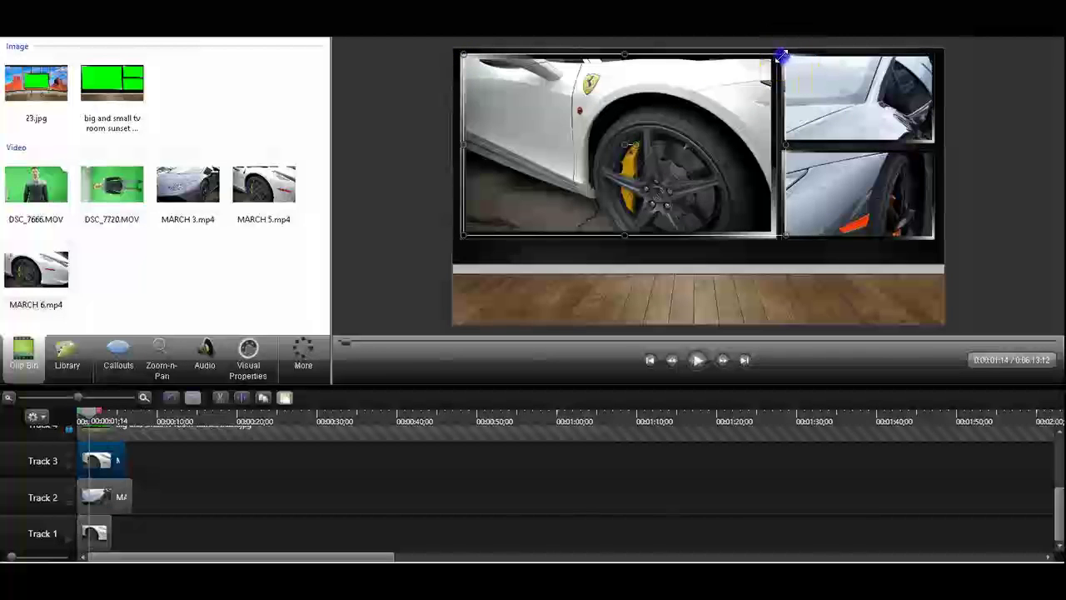
{"action": "left_click_drag", "start_coordinate": [781, 56], "coordinate": [781, 56]}
{"action": "left_click", "coordinate": [678, 117]}
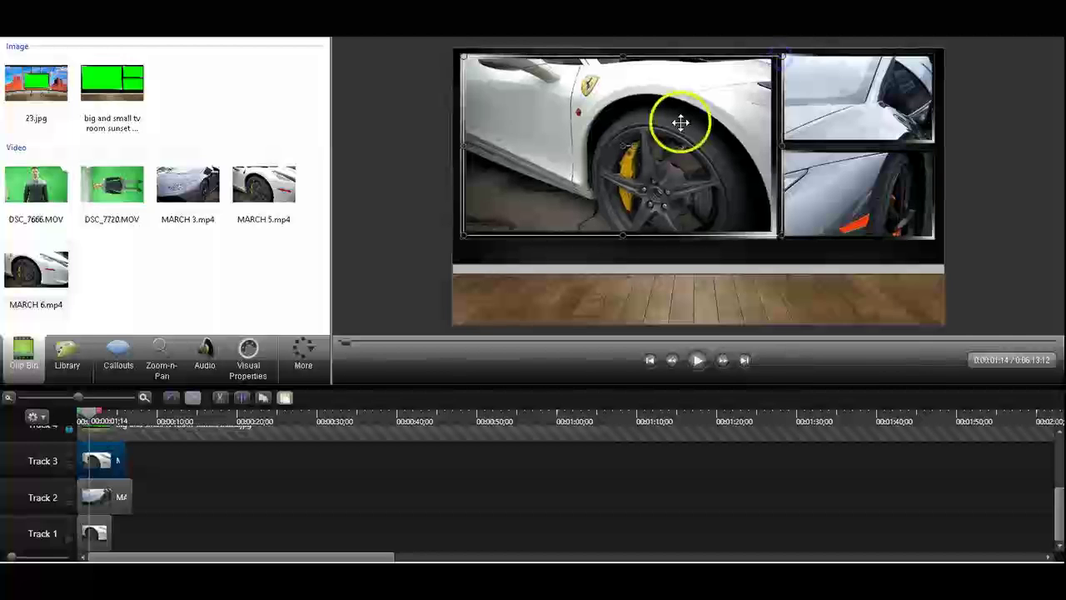
{"action": "left_click", "coordinate": [624, 148]}
{"action": "left_click_drag", "start_coordinate": [623, 146], "coordinate": [618, 145]}
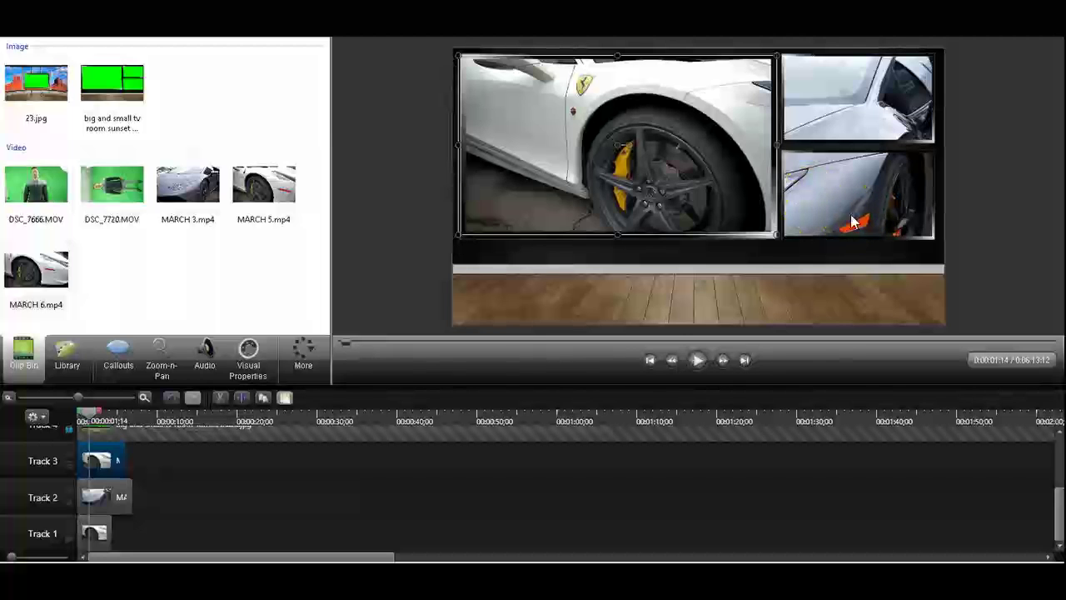
Shrink the Track 2 grey car clip to screen size and move it into the top-right screen
{"action": "left_click", "coordinate": [68, 467]}
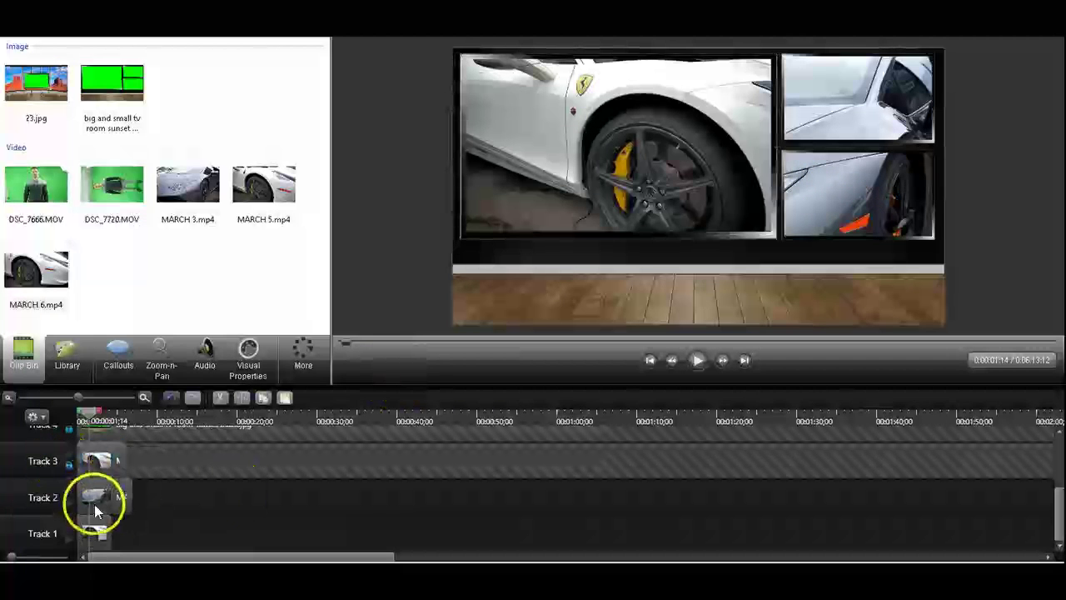
{"action": "left_click", "coordinate": [104, 497]}
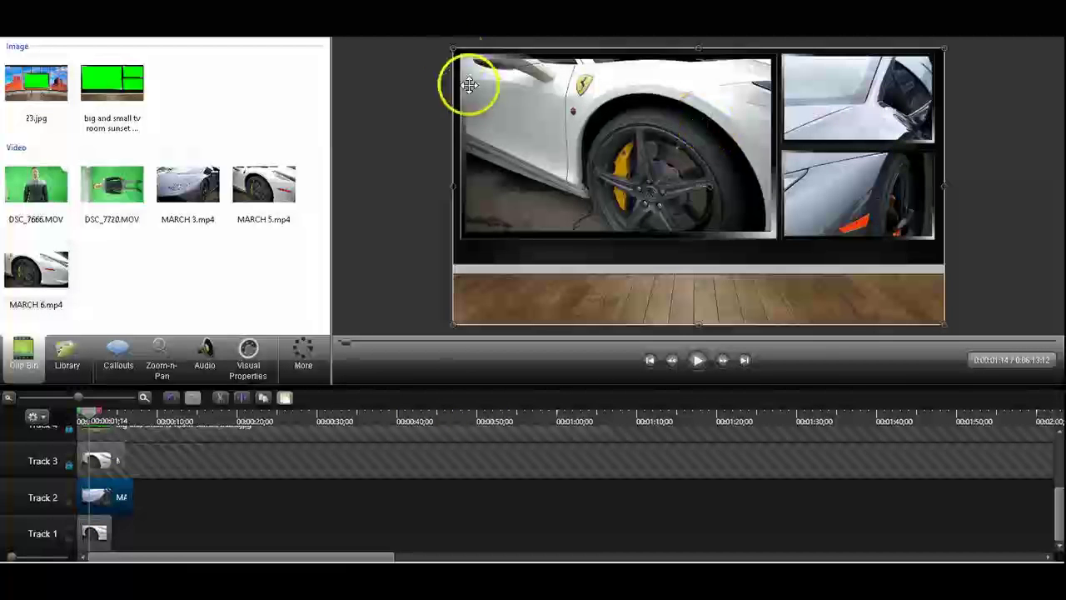
{"action": "left_click_drag", "start_coordinate": [523, 73], "coordinate": [941, 236]}
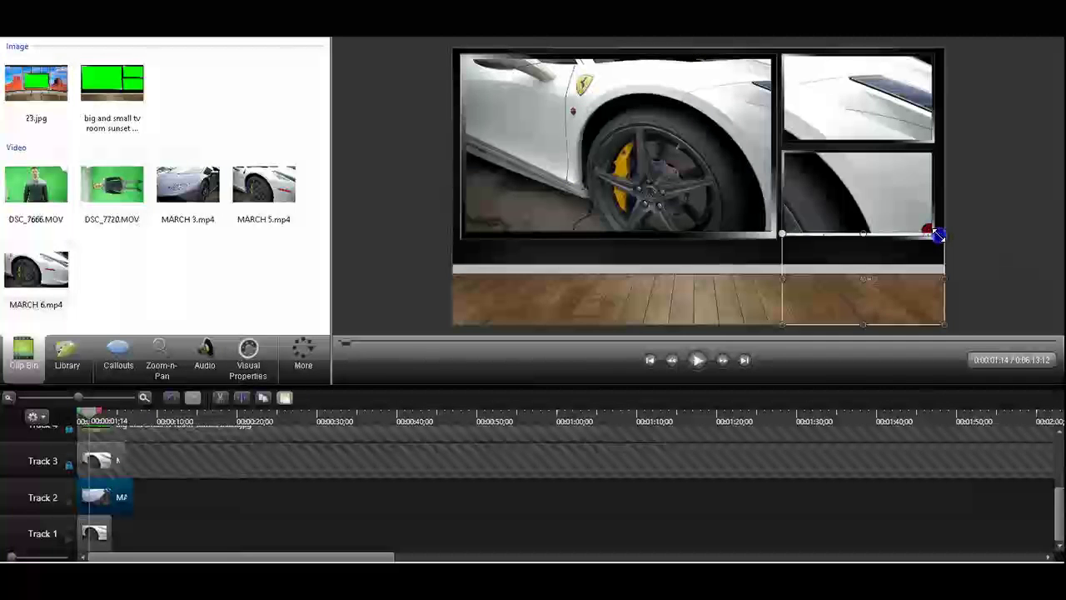
{"action": "left_click", "coordinate": [948, 328]}
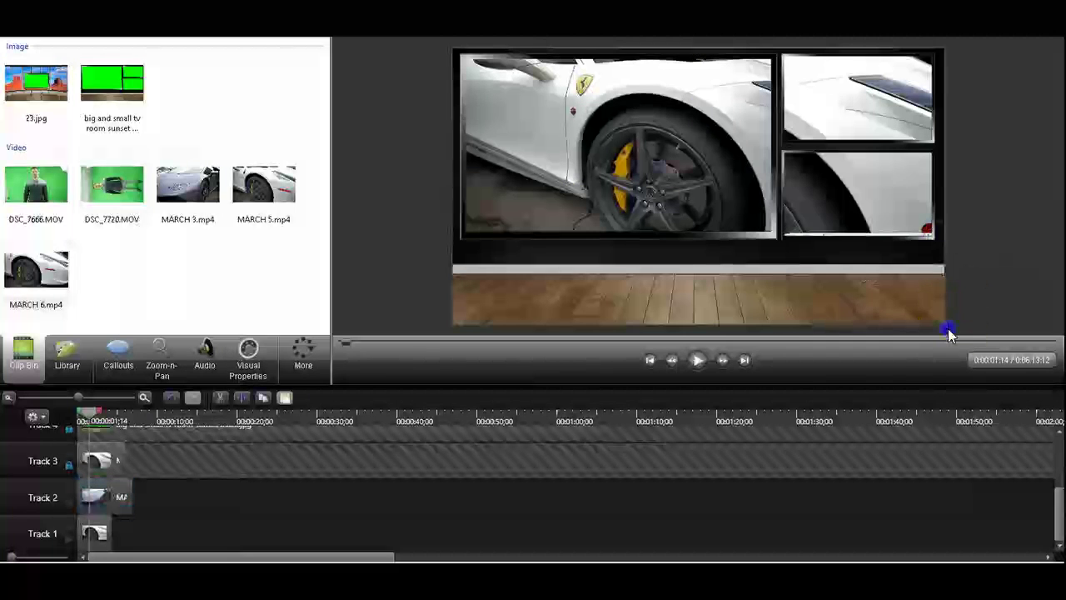
{"action": "left_click", "coordinate": [121, 492]}
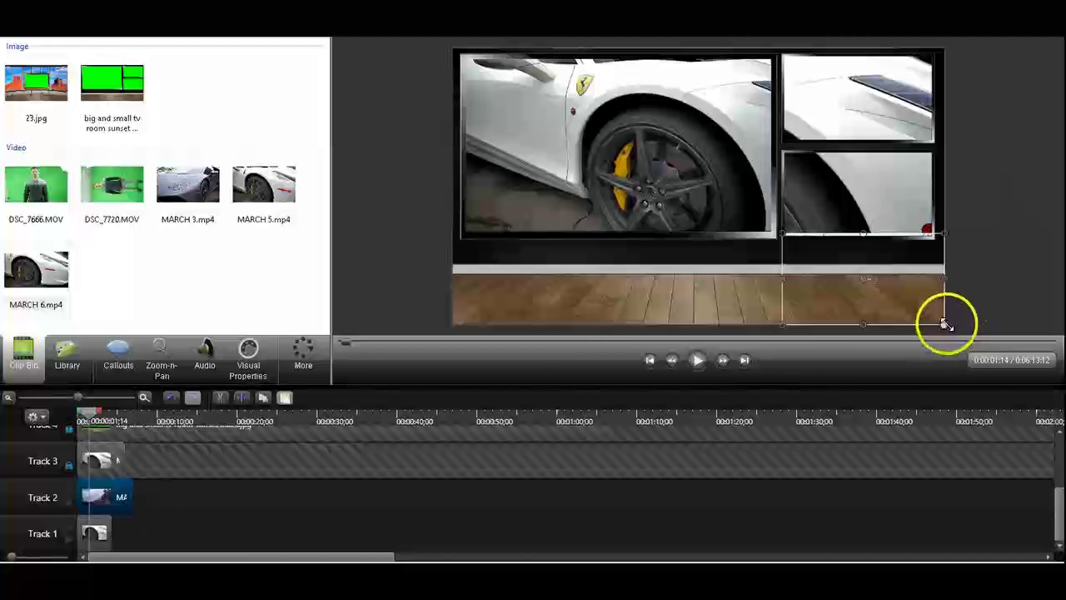
{"action": "left_click_drag", "start_coordinate": [943, 321], "coordinate": [935, 317]}
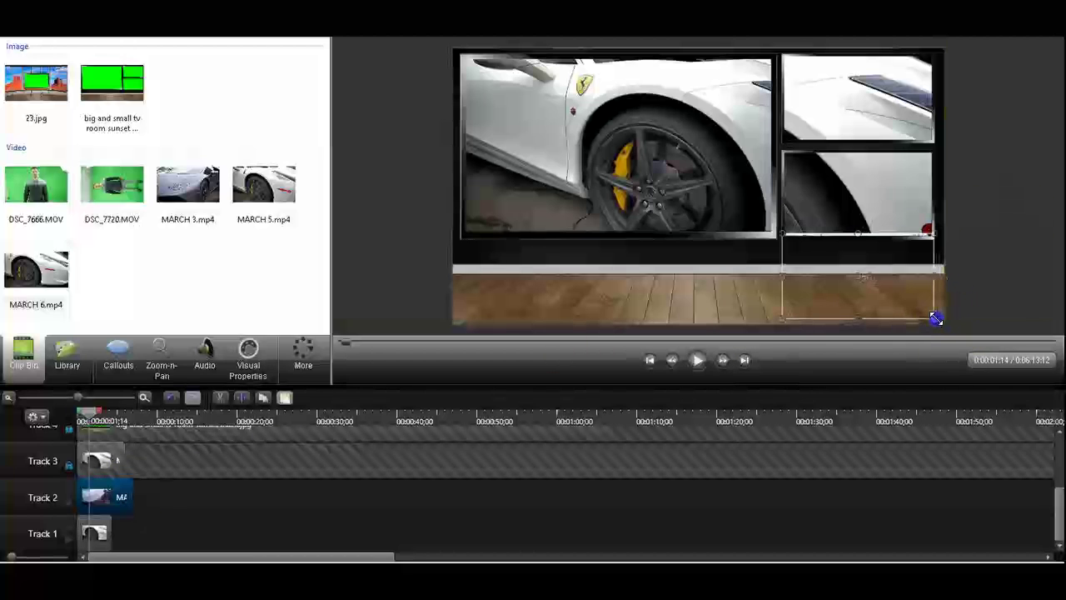
{"action": "left_click_drag", "start_coordinate": [861, 269], "coordinate": [860, 95]}
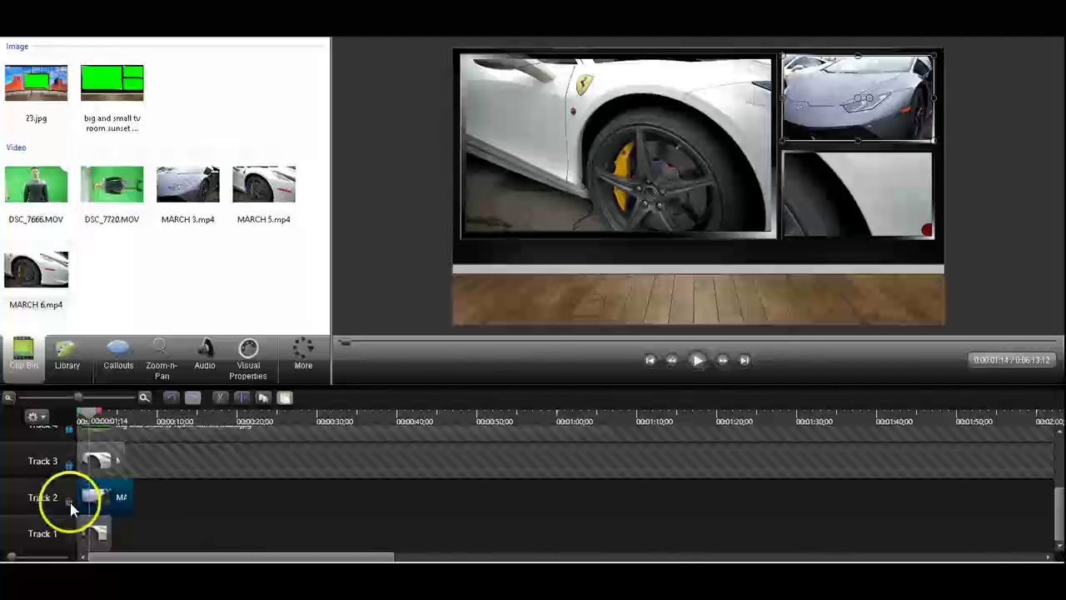
Lock Track 2, then shrink the Track 1 white car clip into the empty lower-right screen
{"action": "left_click", "coordinate": [68, 501]}
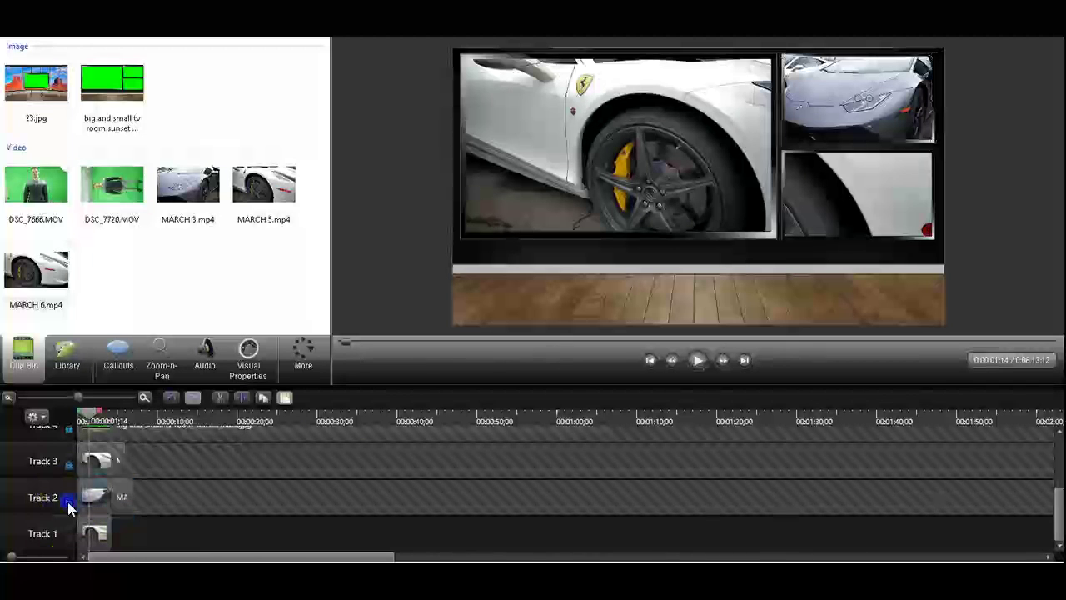
{"action": "left_click", "coordinate": [100, 537]}
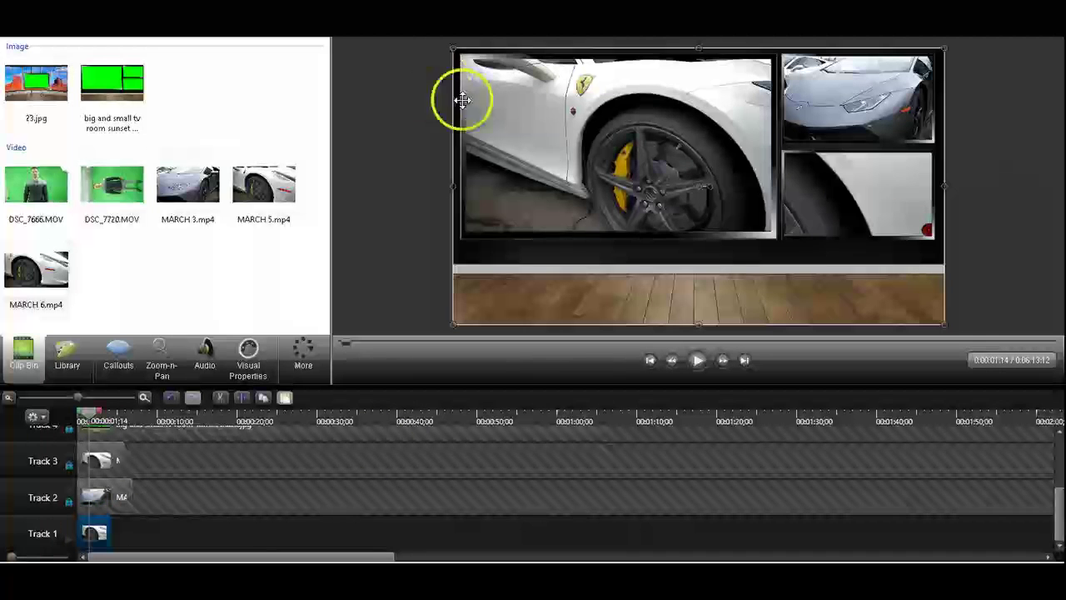
{"action": "left_click_drag", "start_coordinate": [450, 46], "coordinate": [933, 317]}
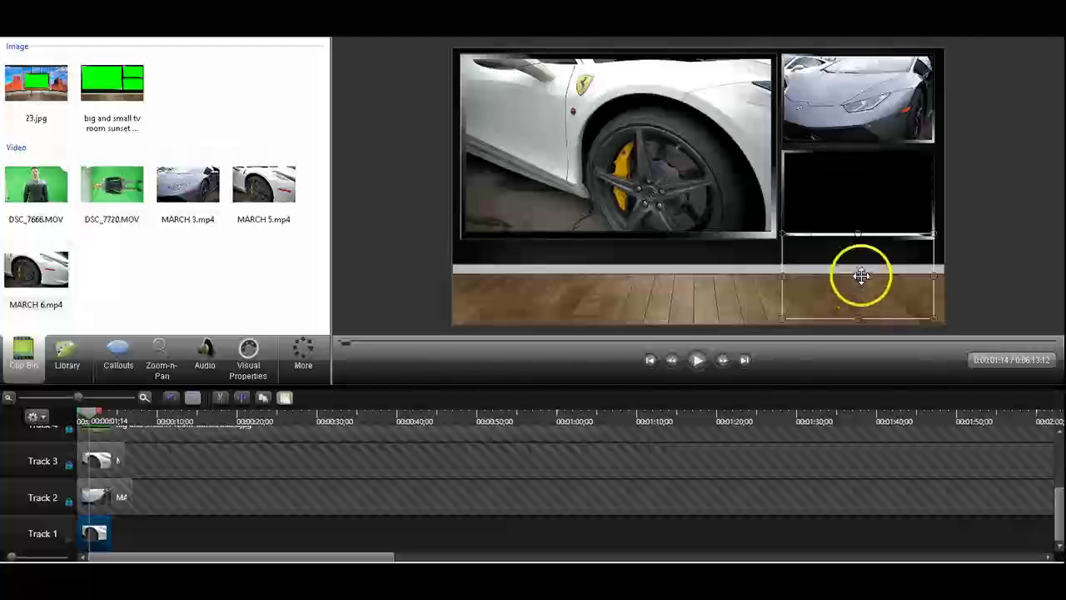
{"action": "left_click_drag", "start_coordinate": [859, 275], "coordinate": [857, 194]}
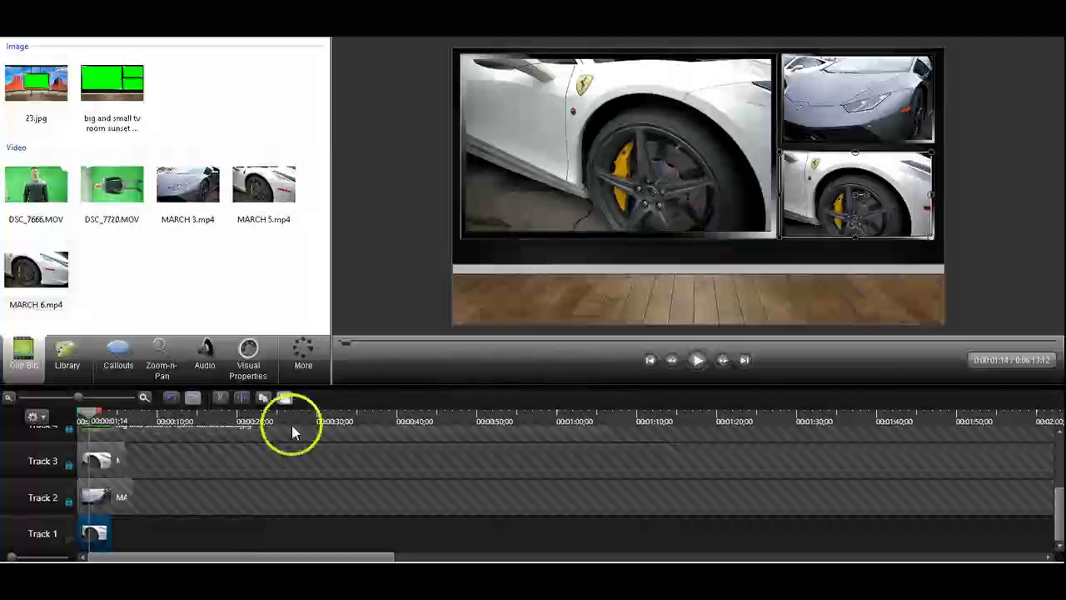
{"action": "left_click", "coordinate": [698, 360]}
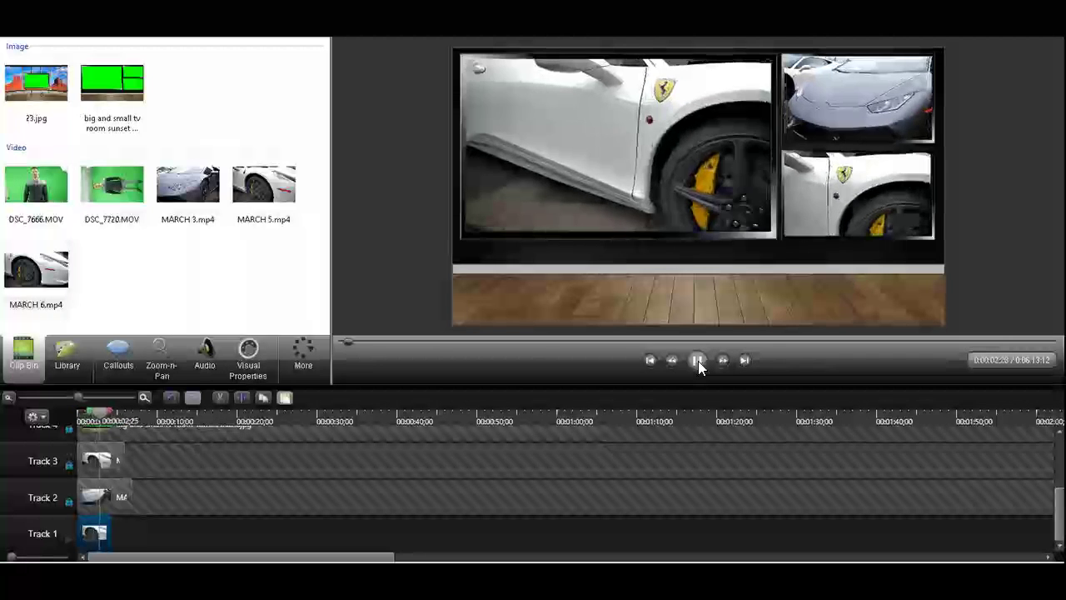
{"action": "left_click", "coordinate": [698, 360]}
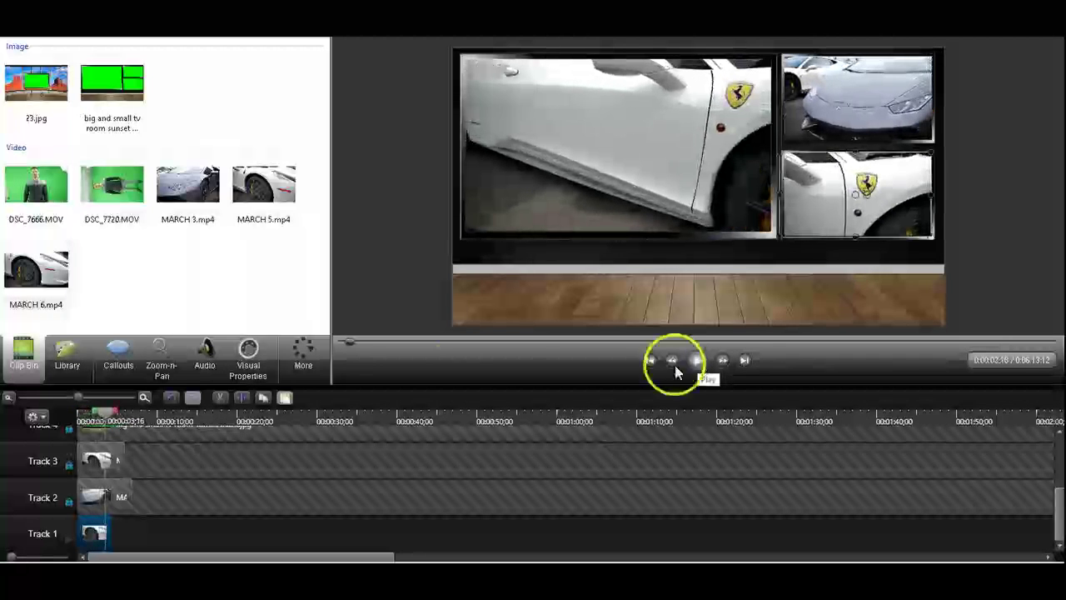
{"action": "left_click", "coordinate": [109, 416]}
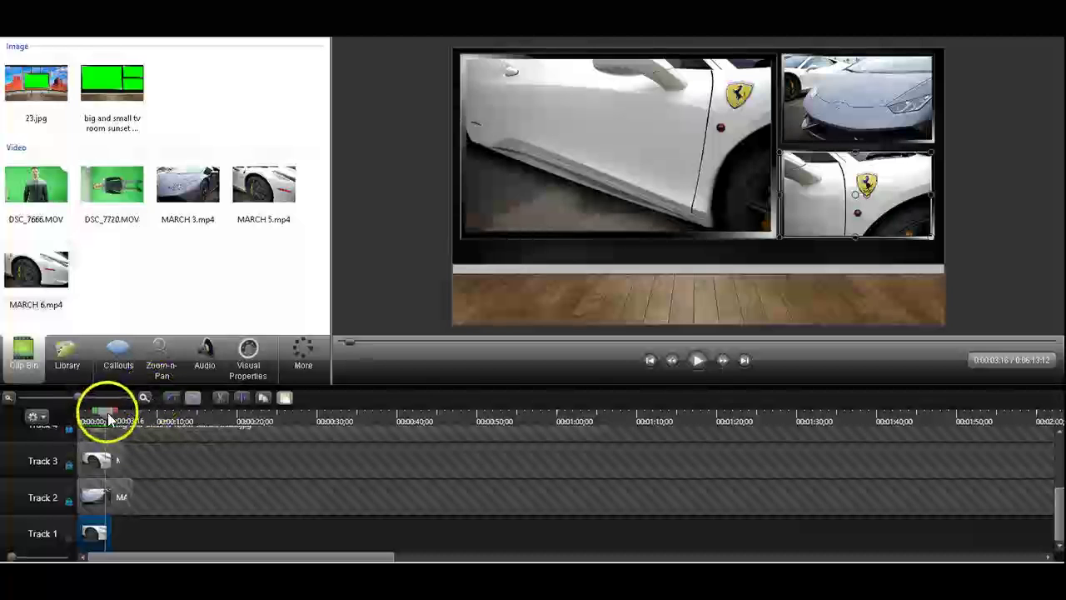
{"action": "left_click_drag", "start_coordinate": [106, 412], "coordinate": [73, 411]}
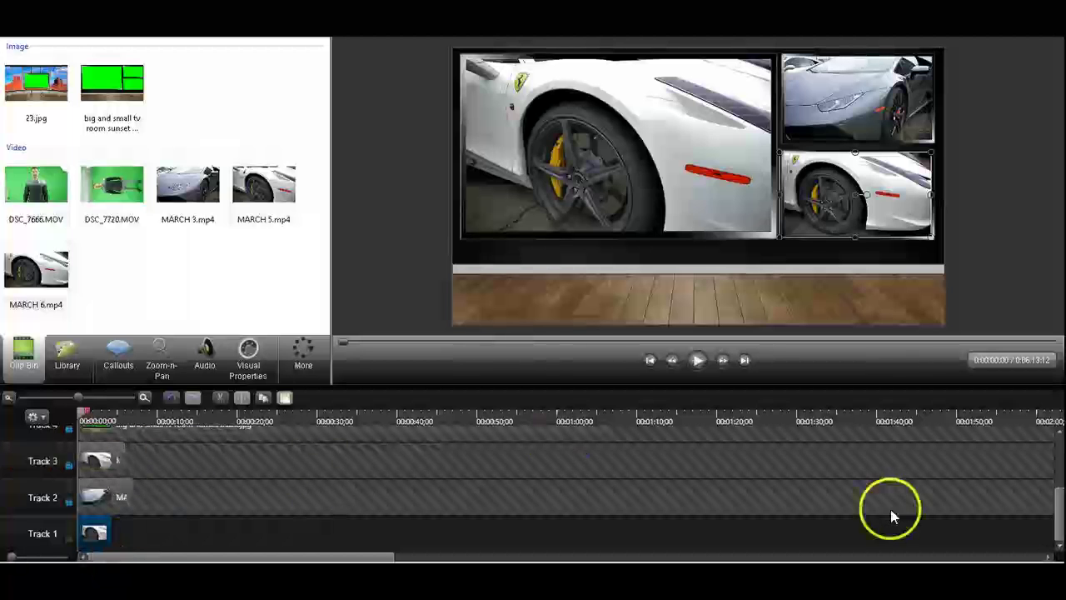
Delete the stray clip on Track 6
{"action": "left_click_drag", "start_coordinate": [1059, 512], "coordinate": [1059, 462]}
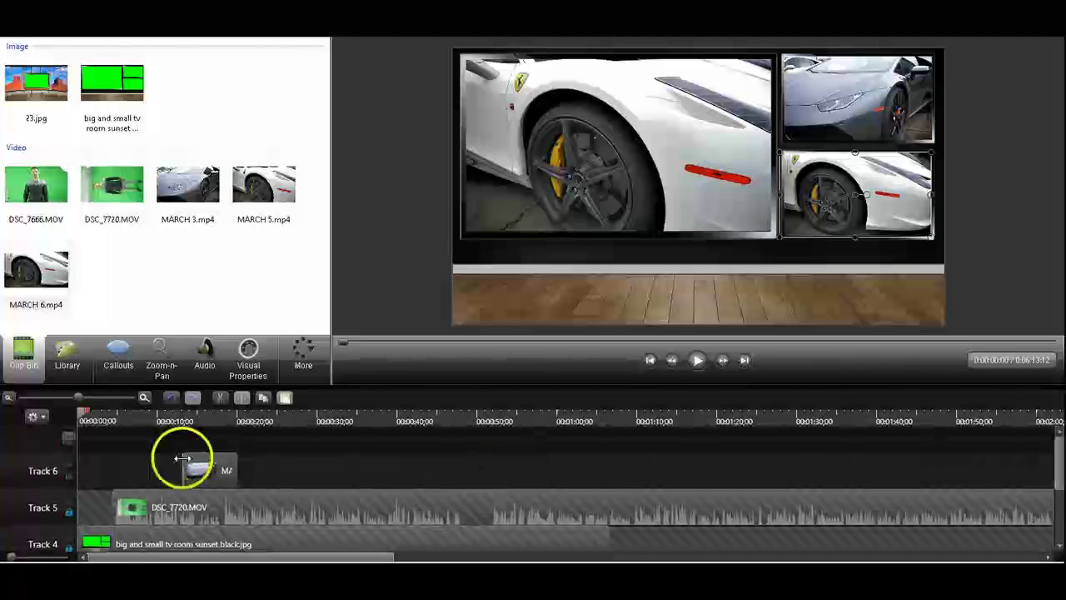
{"action": "left_click", "coordinate": [212, 466]}
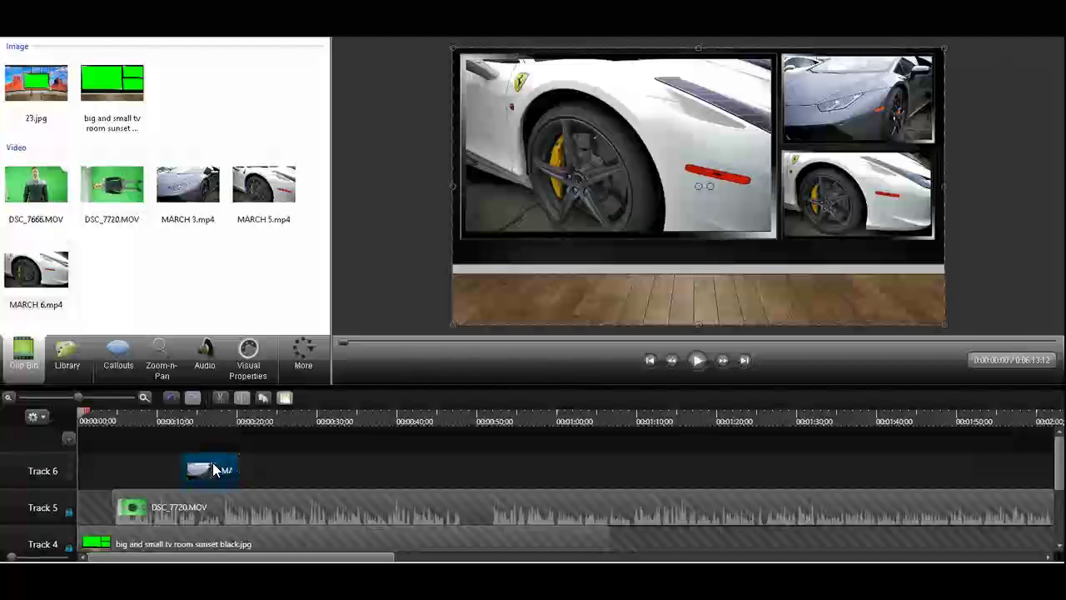
{"action": "key", "text": "Delete"}
{"action": "left_click", "coordinate": [208, 463]}
{"action": "left_click", "coordinate": [81, 492]}
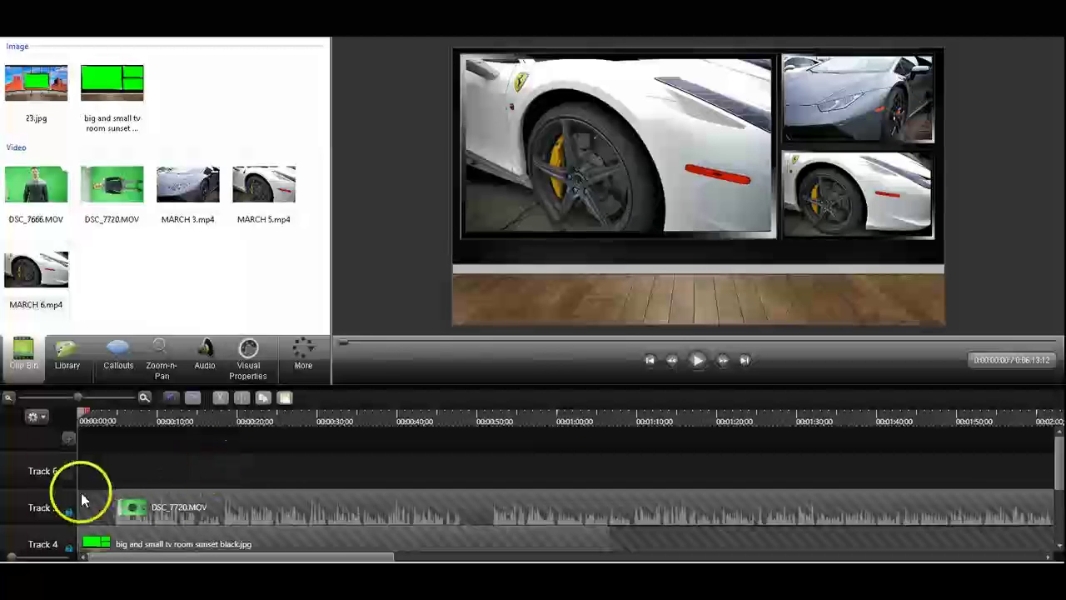
Unlock Track 5, move presenter clip DSC_7720.MOV to the timeline start, and preview playback
{"action": "left_click", "coordinate": [70, 512]}
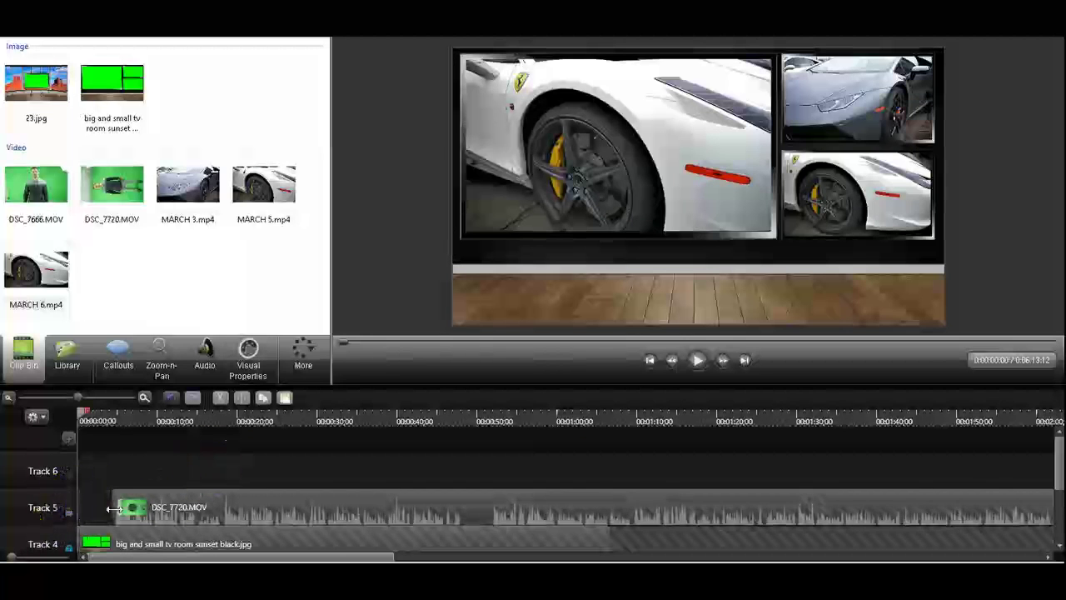
{"action": "left_click_drag", "start_coordinate": [219, 502], "coordinate": [155, 500]}
{"action": "left_click", "coordinate": [269, 478]}
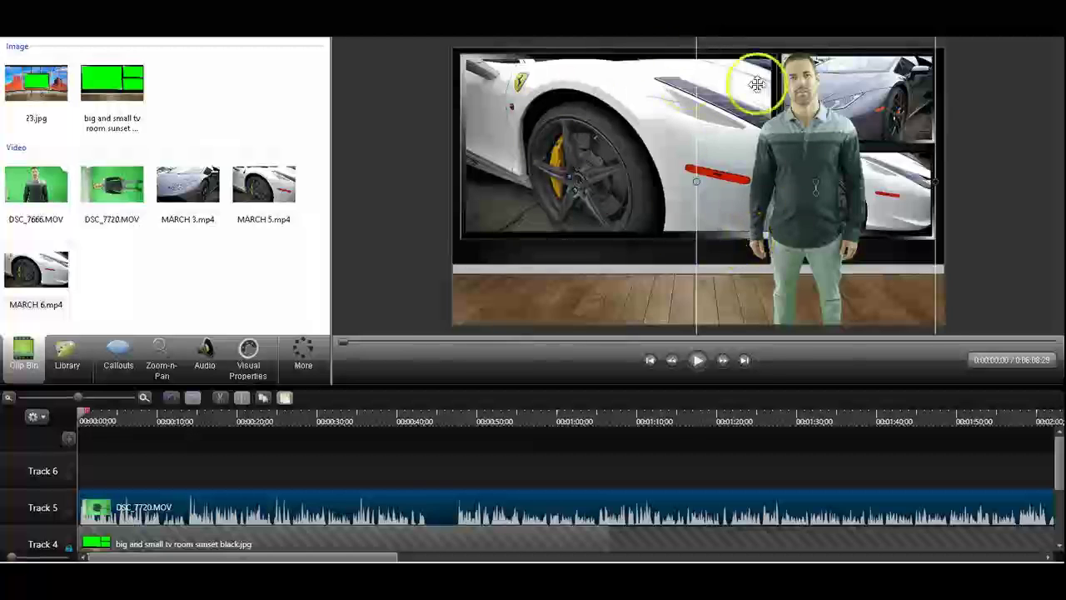
{"action": "left_click", "coordinate": [698, 365]}
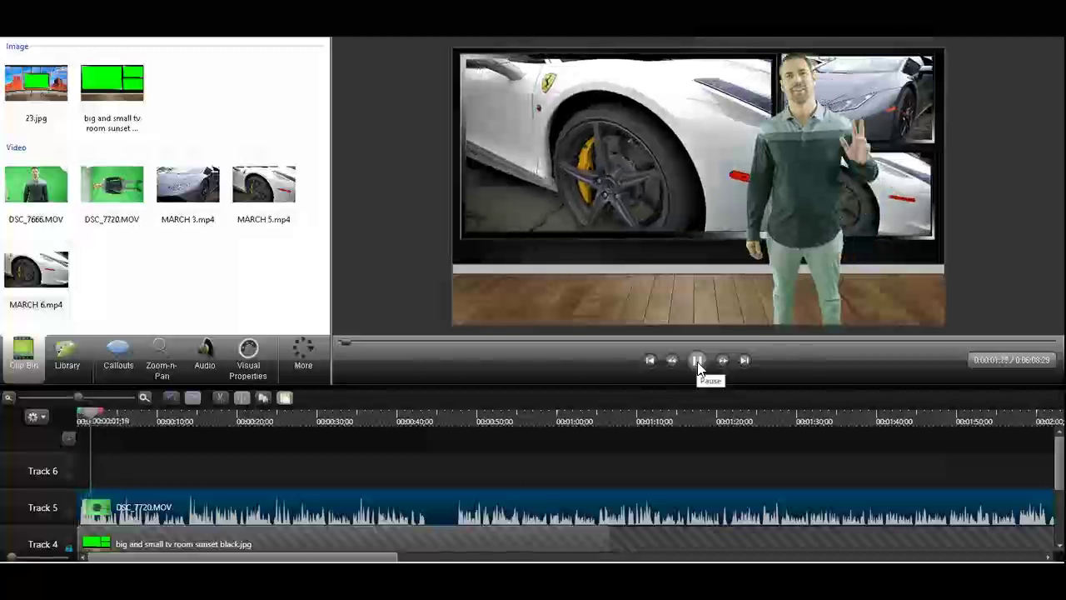
{"action": "left_click", "coordinate": [698, 365]}
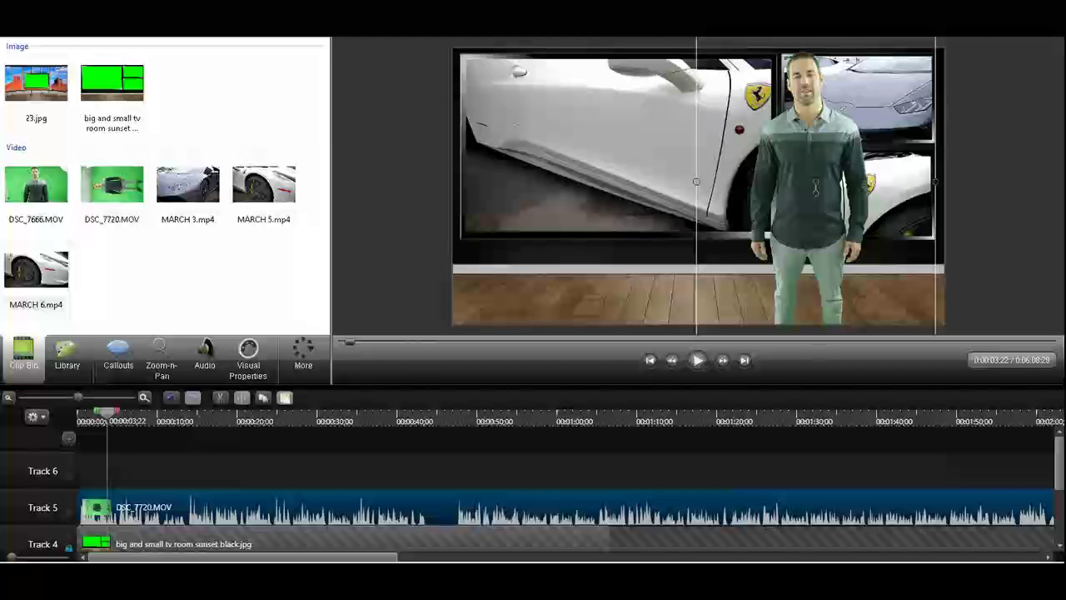
{"action": "key", "text": "ctrl+p"}
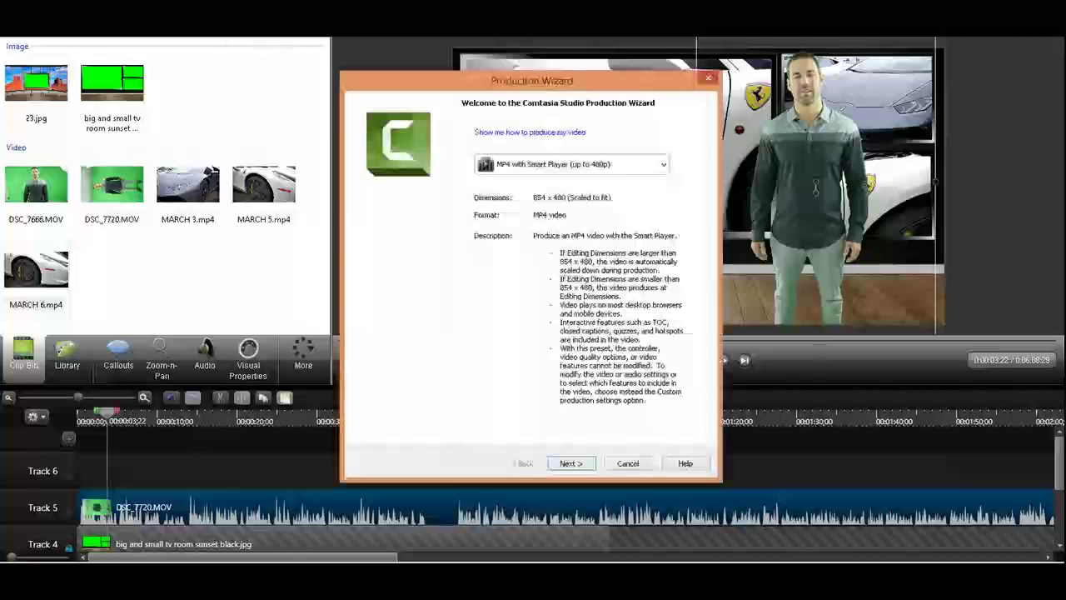
{"action": "left_click", "coordinate": [665, 167]}
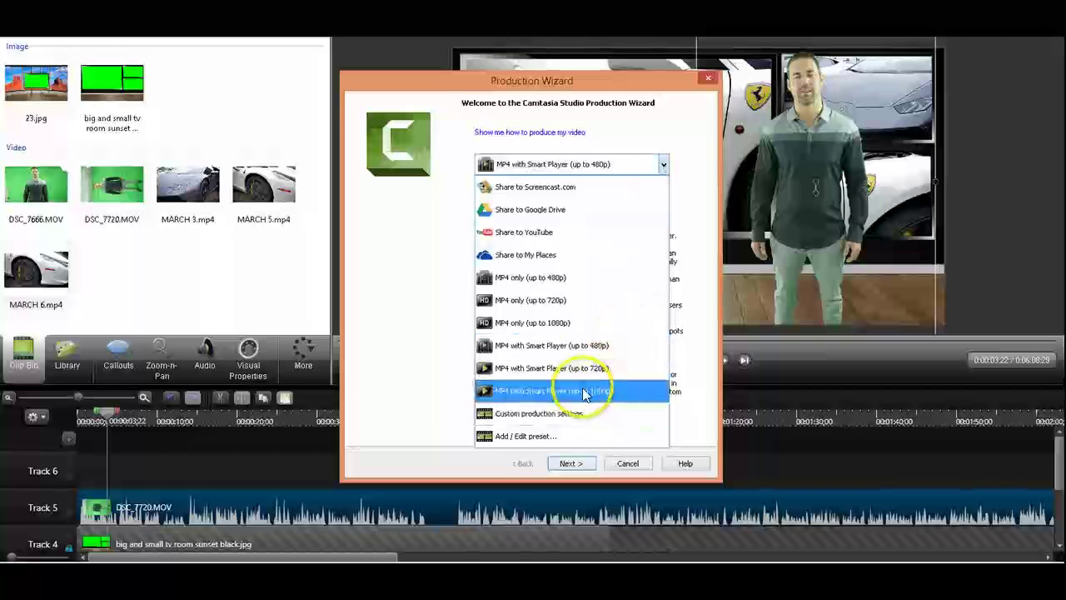
{"action": "left_click", "coordinate": [556, 325]}
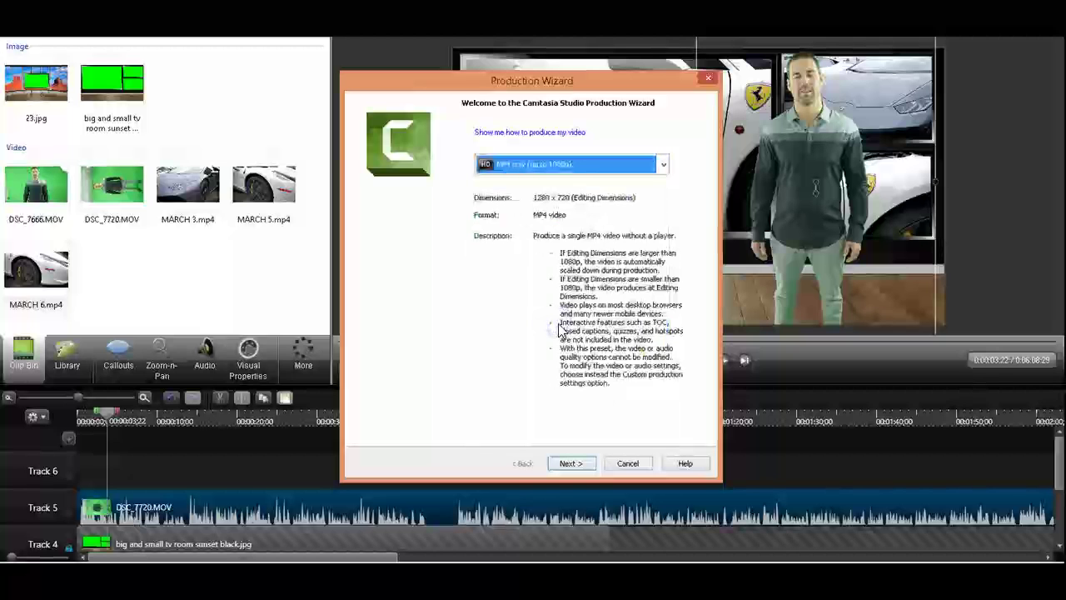
{"action": "left_click", "coordinate": [572, 463]}
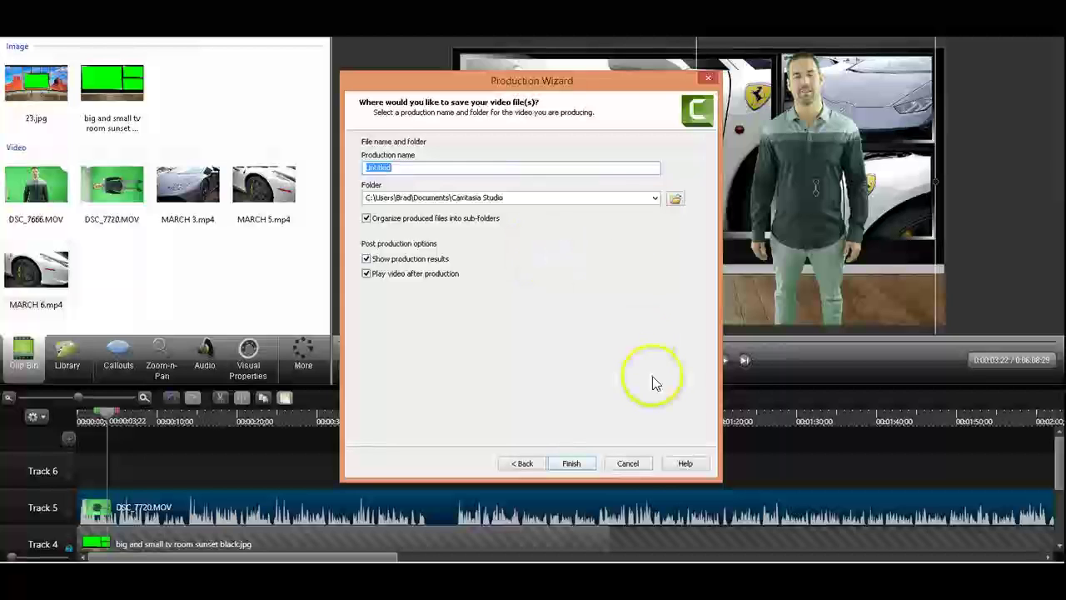
{"action": "left_click", "coordinate": [632, 464]}
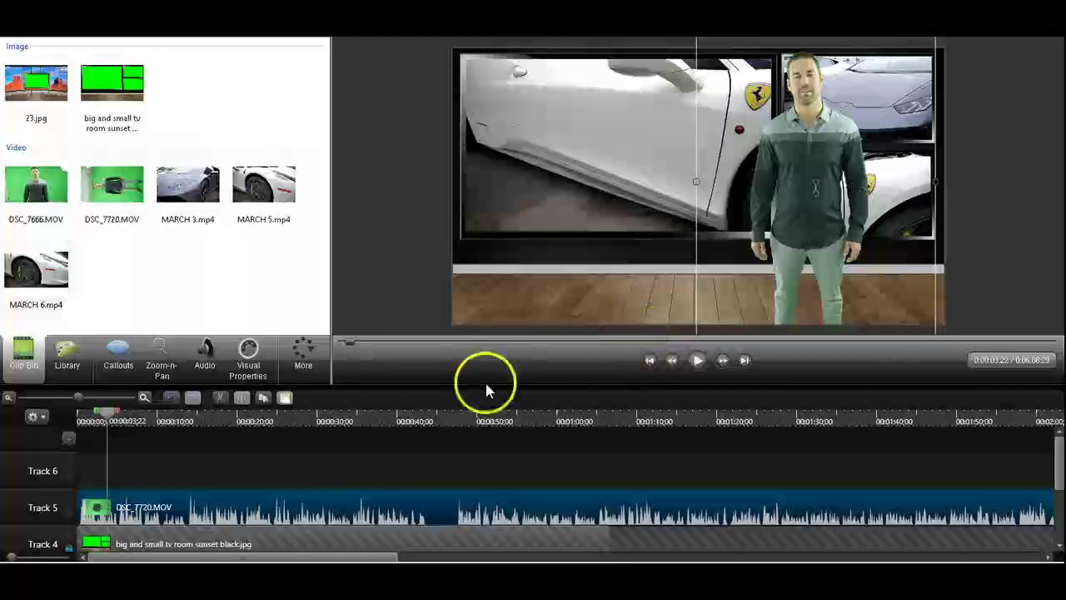